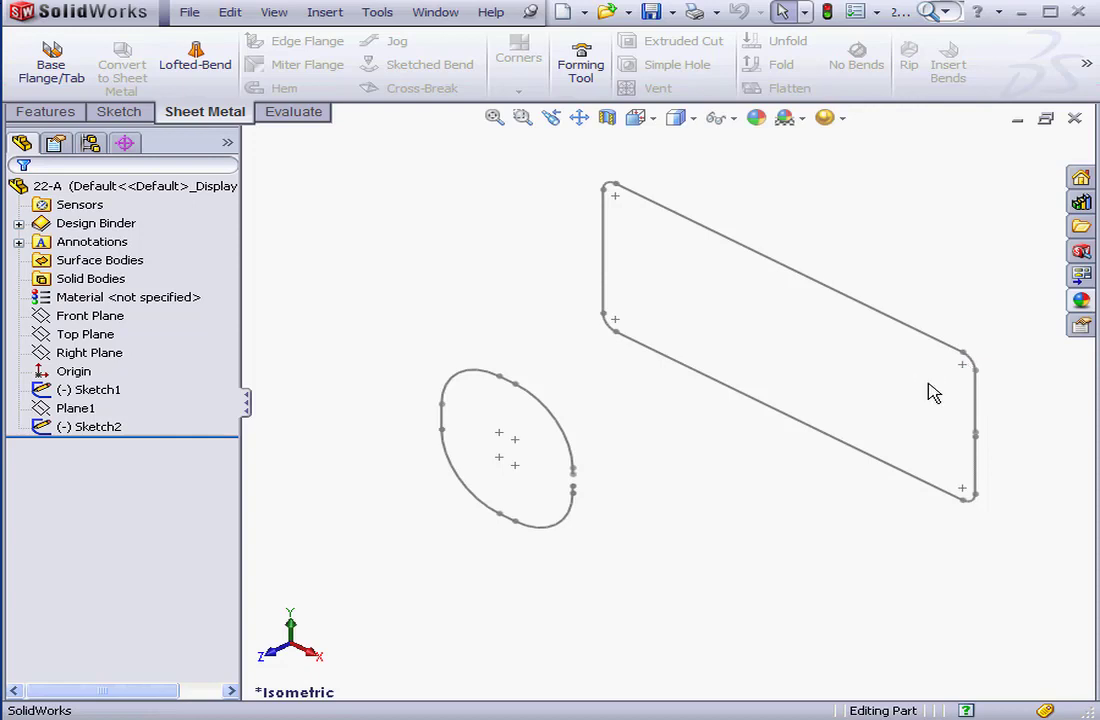
Create a 1.00 mm thick lofted bend between the rectangular and round open profiles with 2 bend lines, and check its flat pattern
{"action": "left_click", "coordinate": [197, 60]}
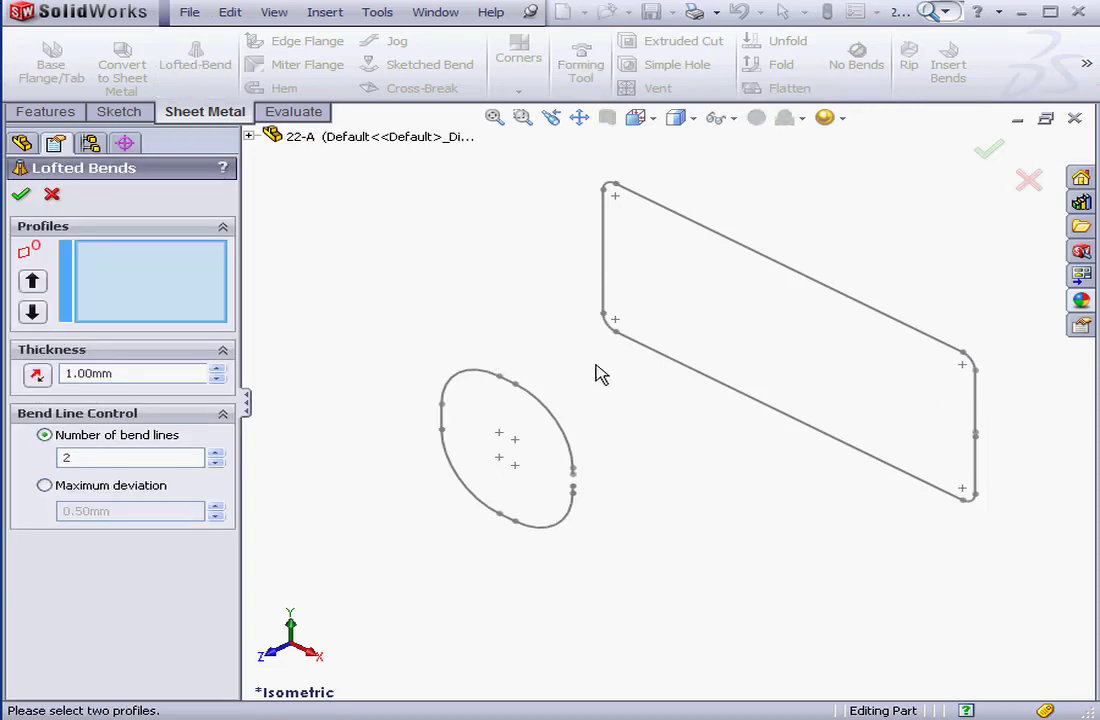
{"action": "left_click", "coordinate": [977, 433]}
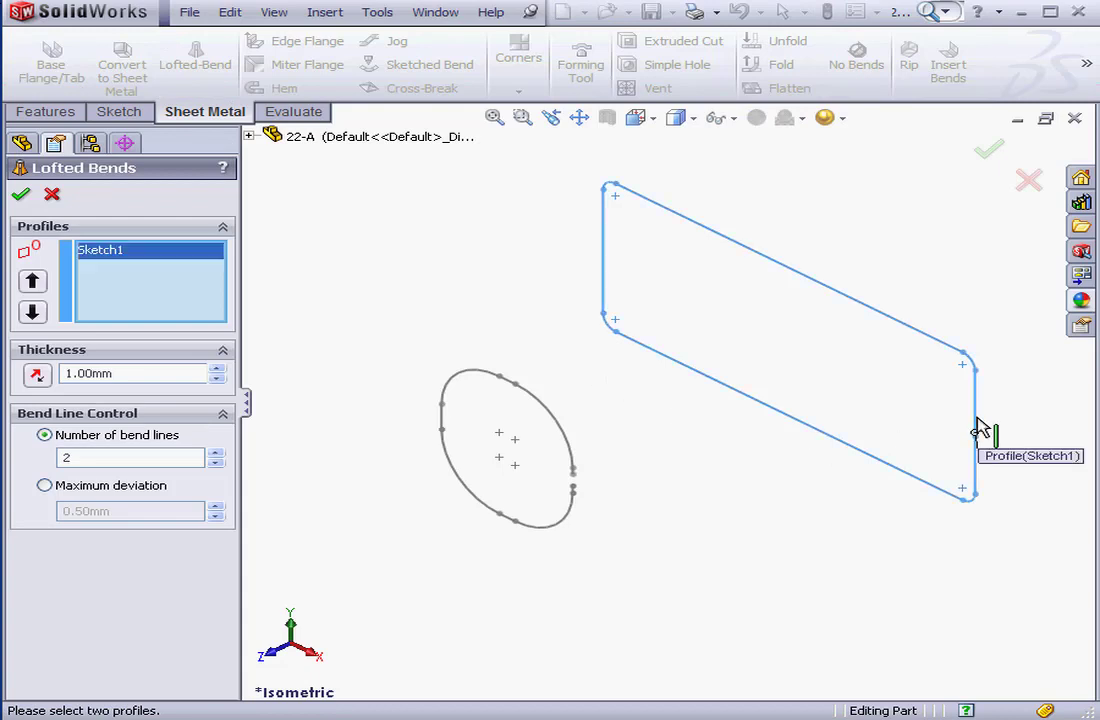
{"action": "left_click", "coordinate": [579, 510]}
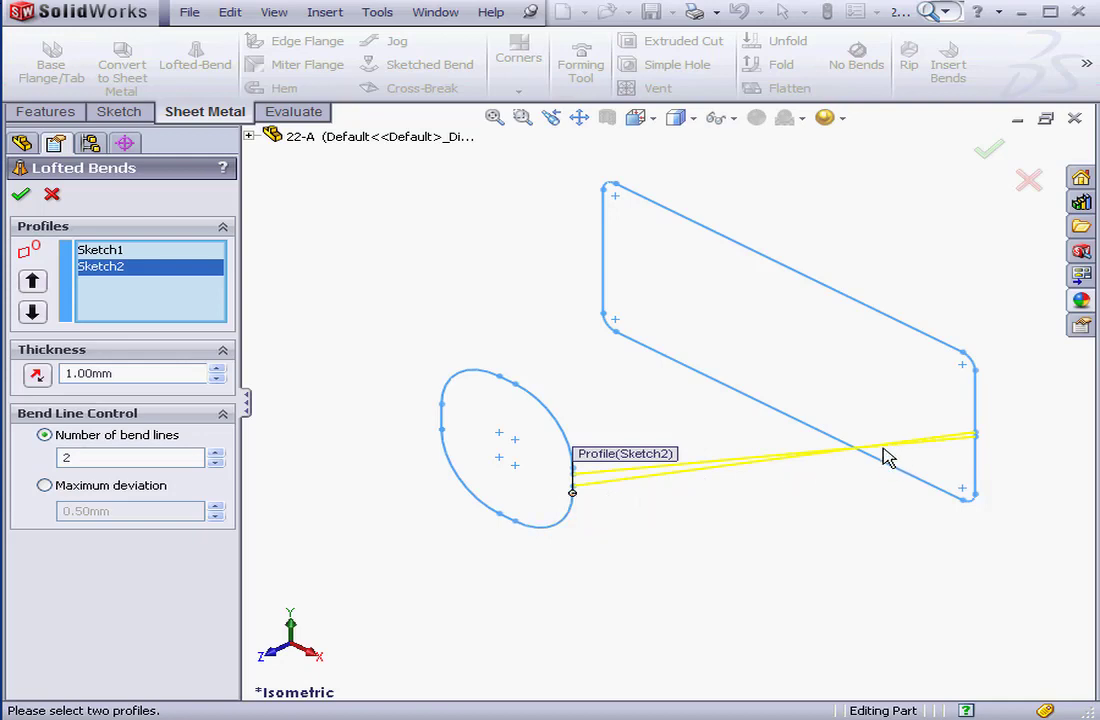
{"action": "left_click", "coordinate": [576, 510]}
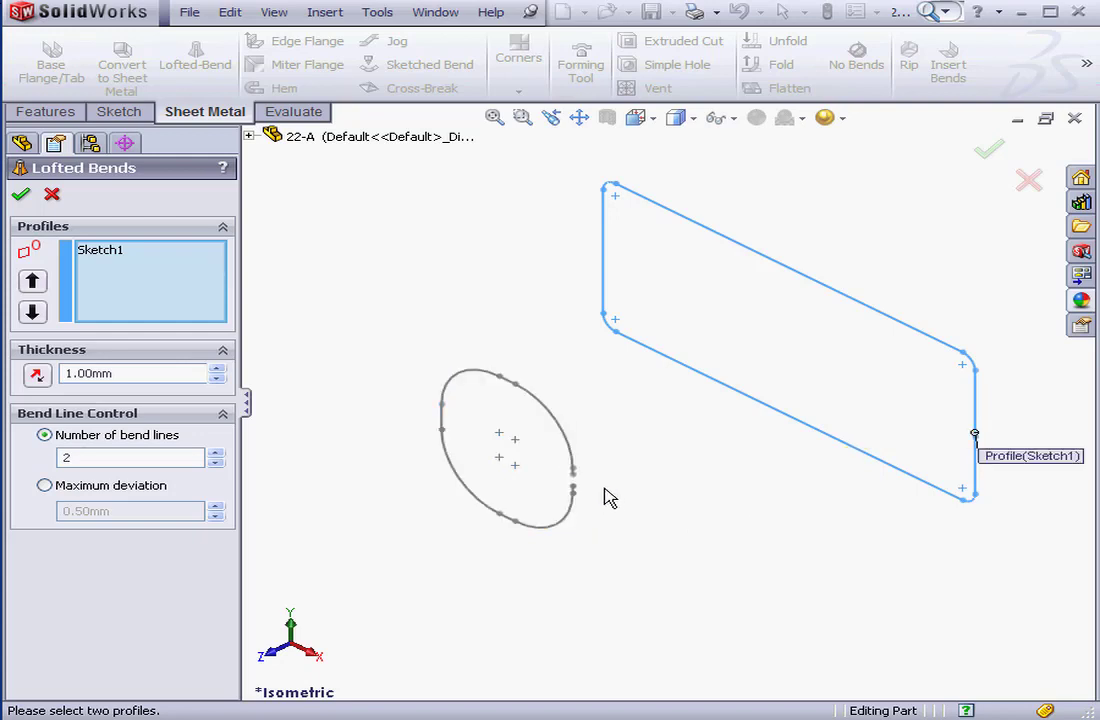
{"action": "left_click", "coordinate": [572, 472]}
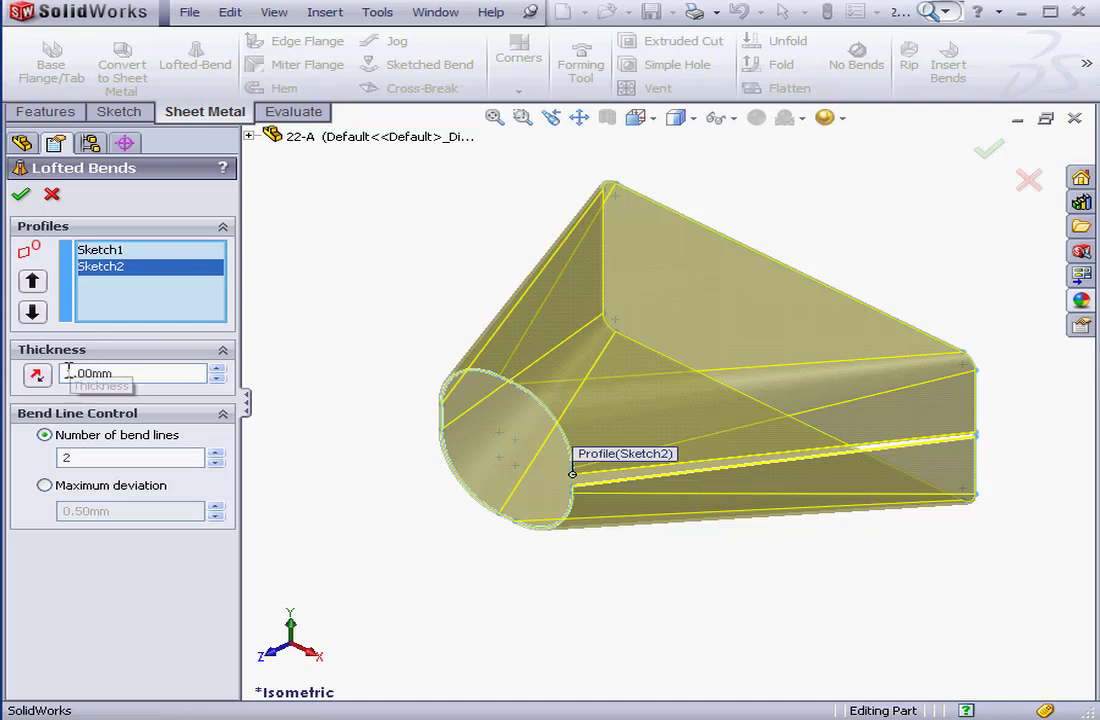
{"action": "left_click", "coordinate": [37, 376]}
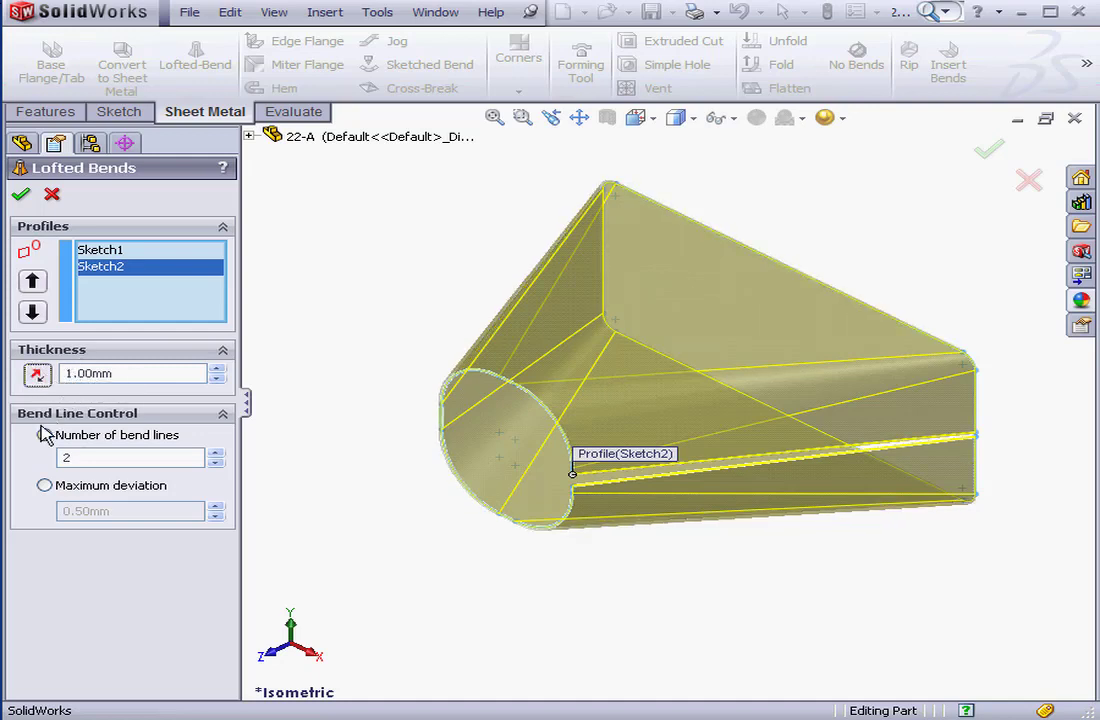
{"action": "left_click", "coordinate": [44, 486]}
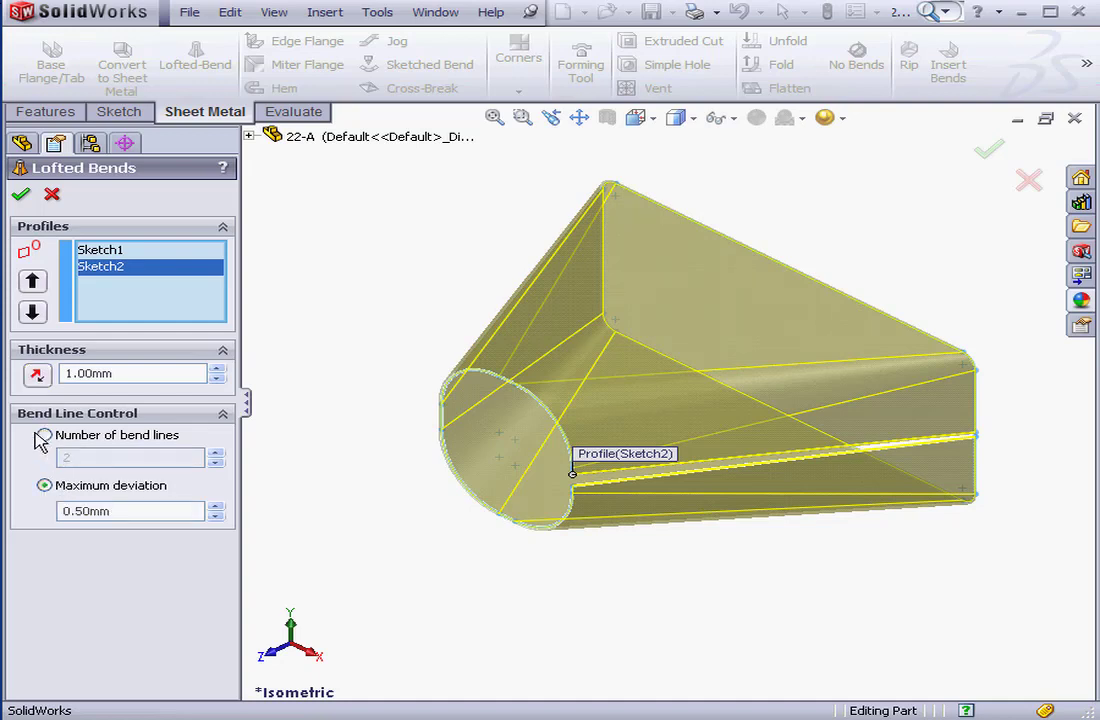
{"action": "left_click", "coordinate": [42, 436]}
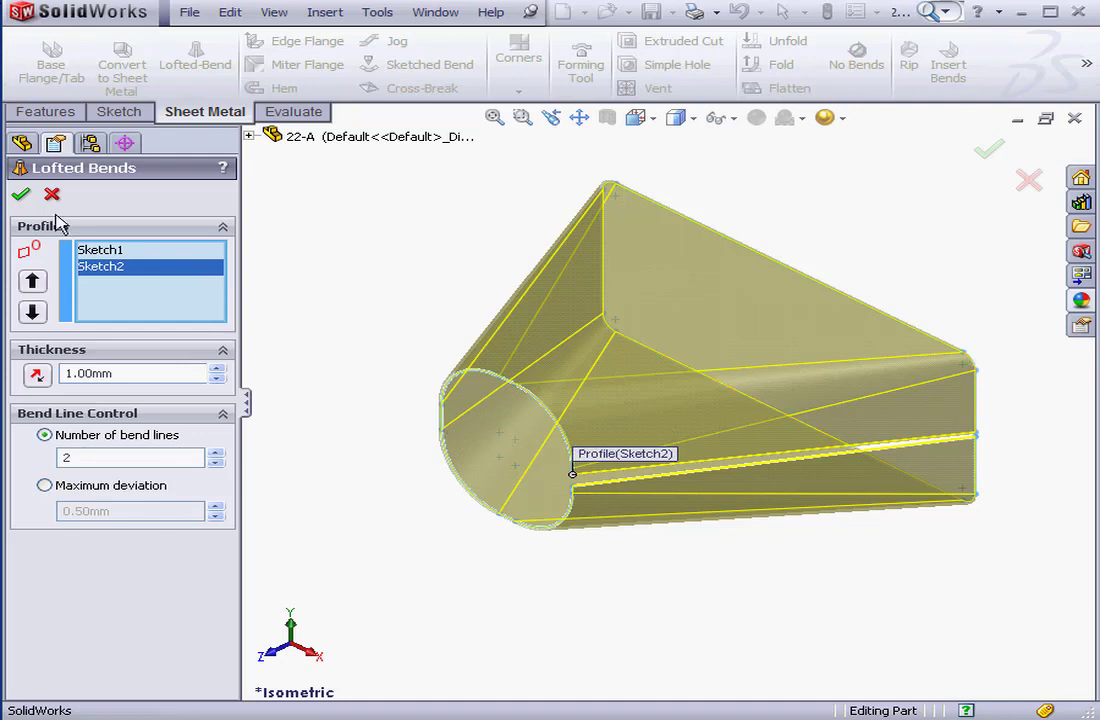
{"action": "left_click", "coordinate": [21, 193]}
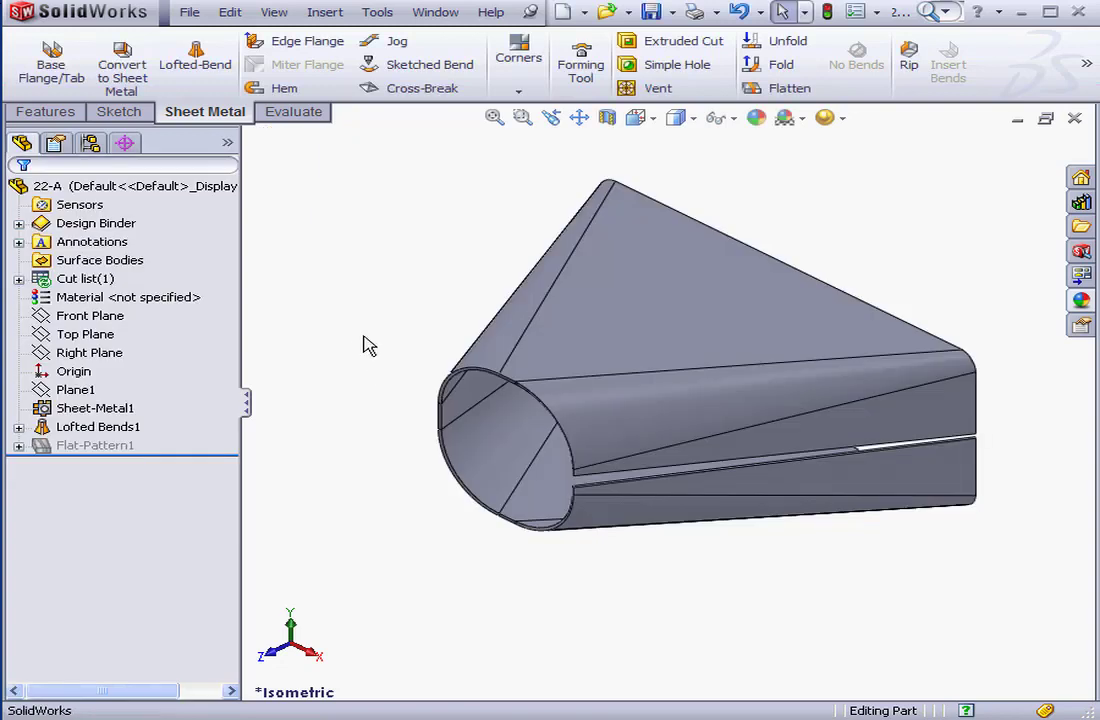
{"action": "left_click", "coordinate": [790, 95]}
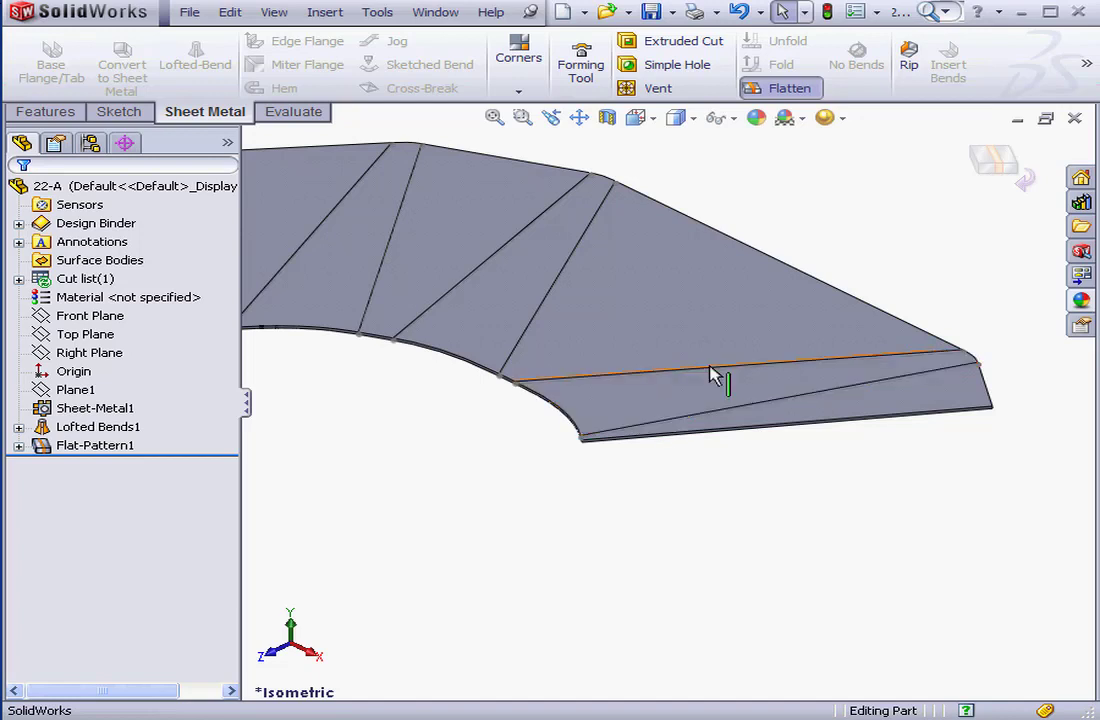
{"action": "left_click", "coordinate": [1008, 170]}
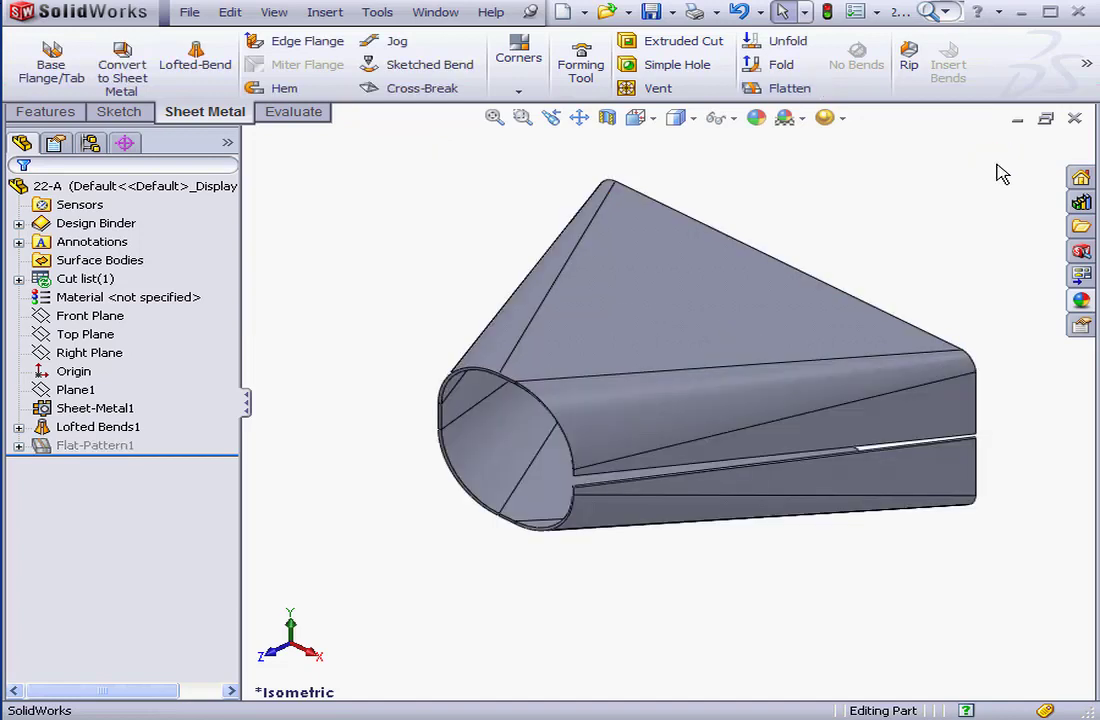
Set the lofted bend's number of bend lines to 4 and examine the flattened part before folding it back
{"action": "right_click", "coordinate": [80, 427]}
{"action": "left_click", "coordinate": [88, 376]}
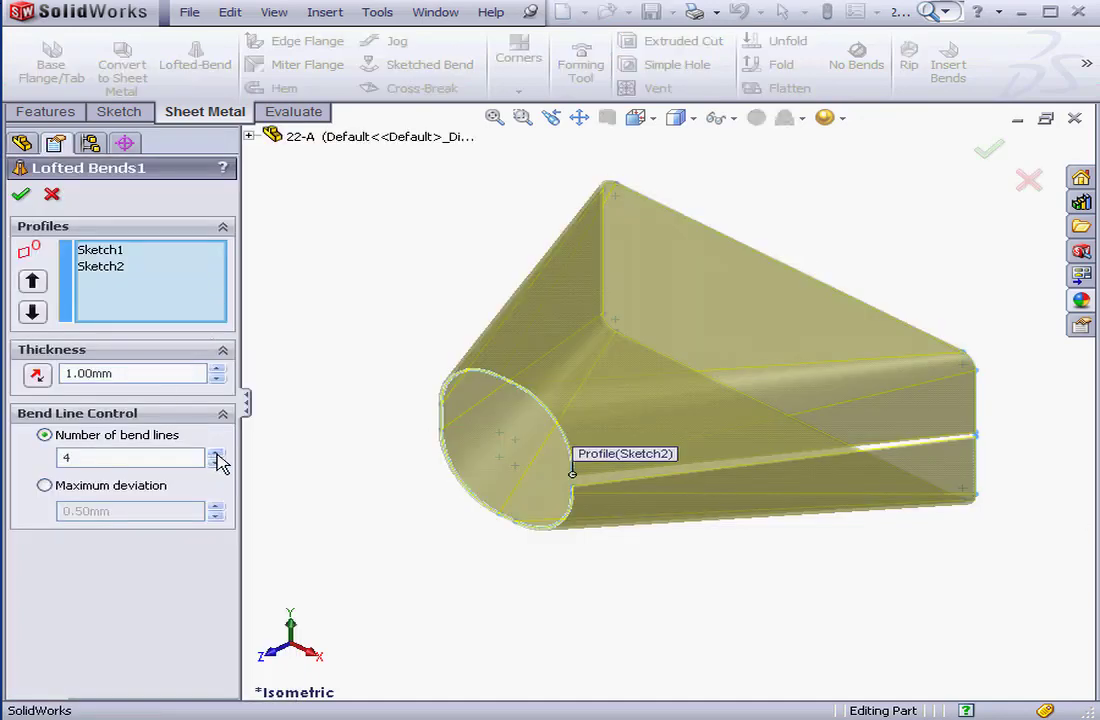
{"action": "left_click", "coordinate": [21, 194]}
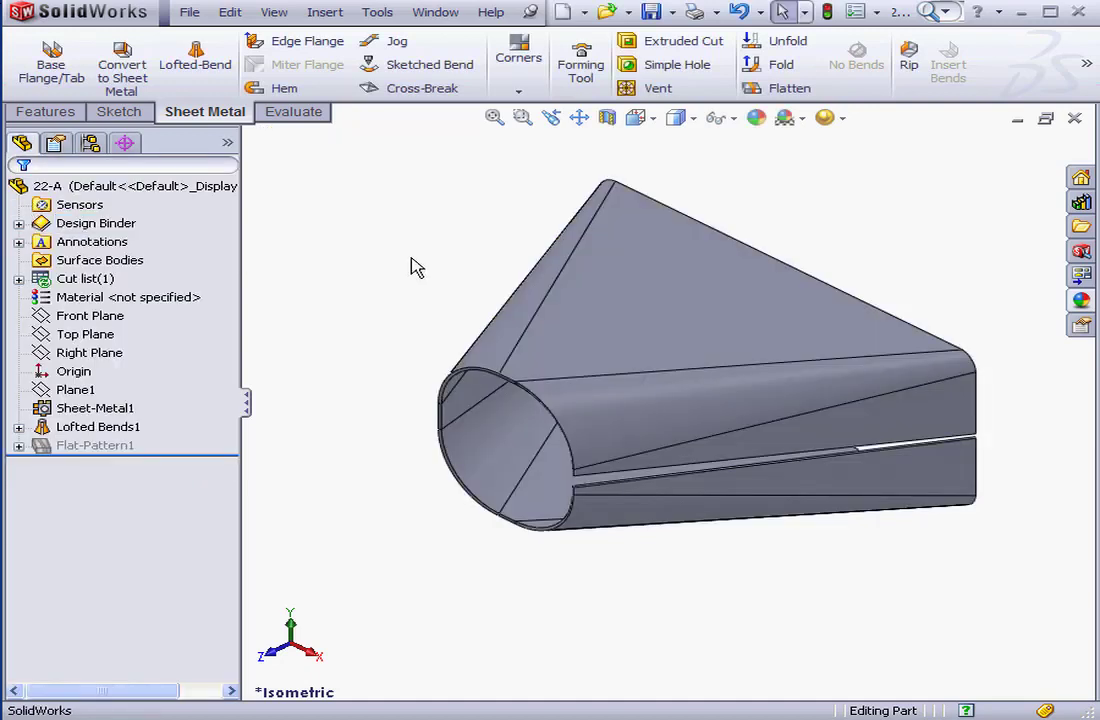
{"action": "left_click", "coordinate": [765, 89]}
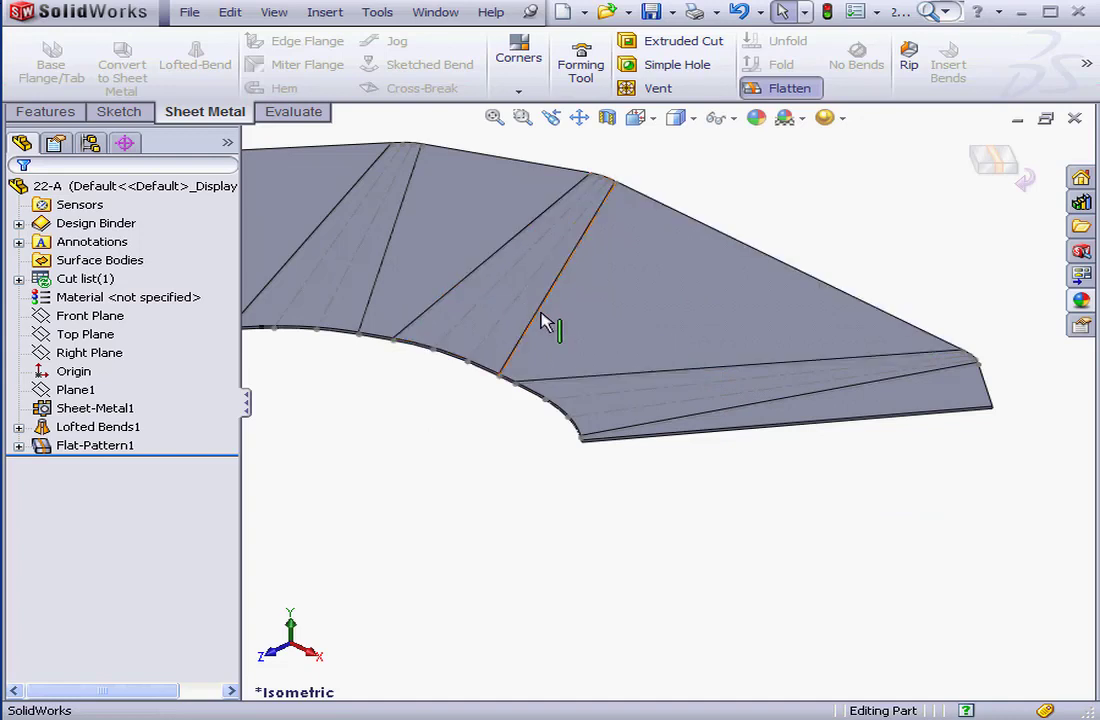
{"action": "left_click", "coordinate": [789, 90]}
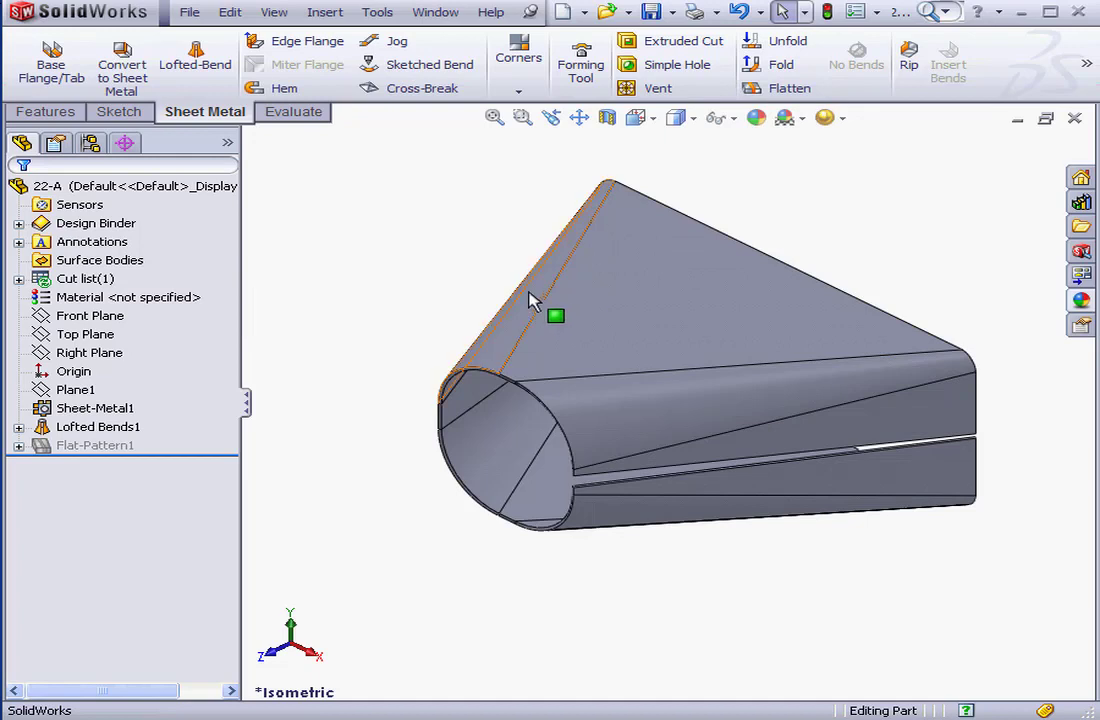
Switch the lofted bend's bend line control to a maximum deviation of 0.50 mm and check the flat pattern
{"action": "left_click", "coordinate": [68, 430]}
{"action": "right_click", "coordinate": [68, 430]}
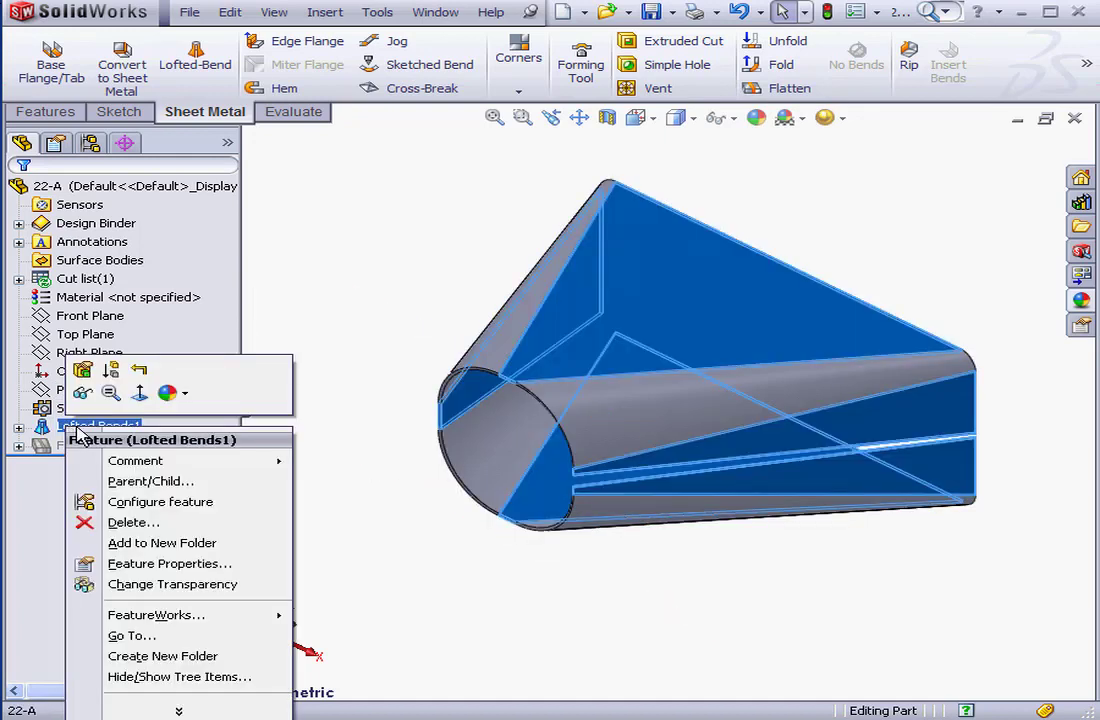
{"action": "left_click", "coordinate": [110, 384]}
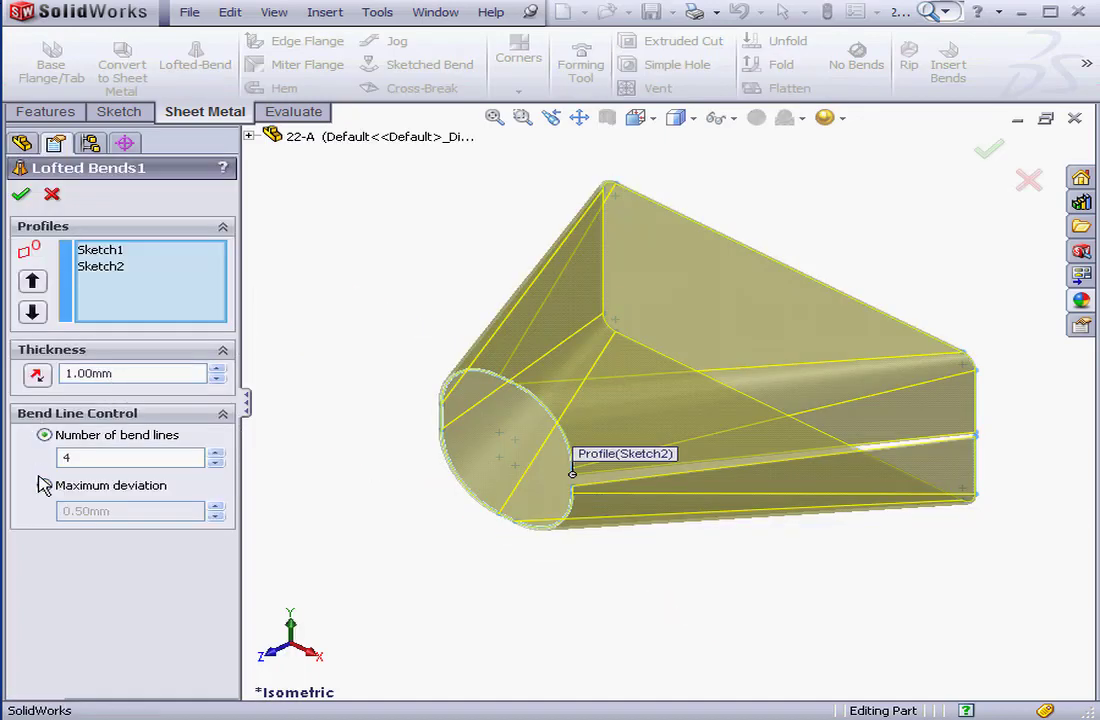
{"action": "left_click", "coordinate": [44, 486]}
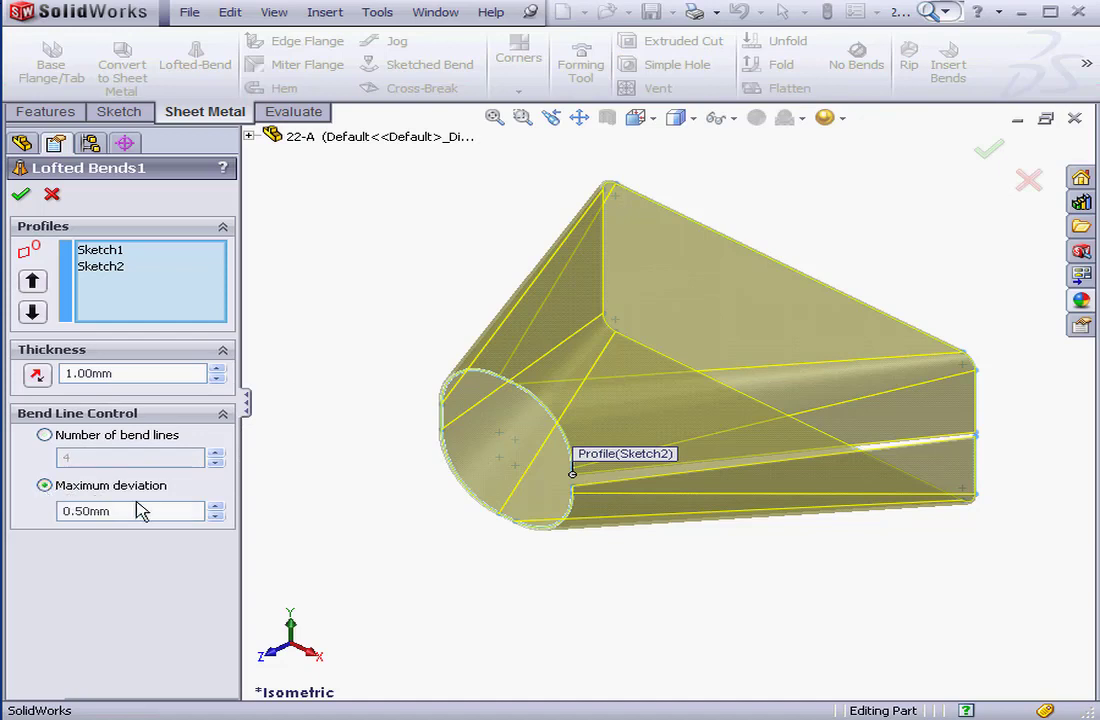
{"action": "left_click", "coordinate": [20, 194]}
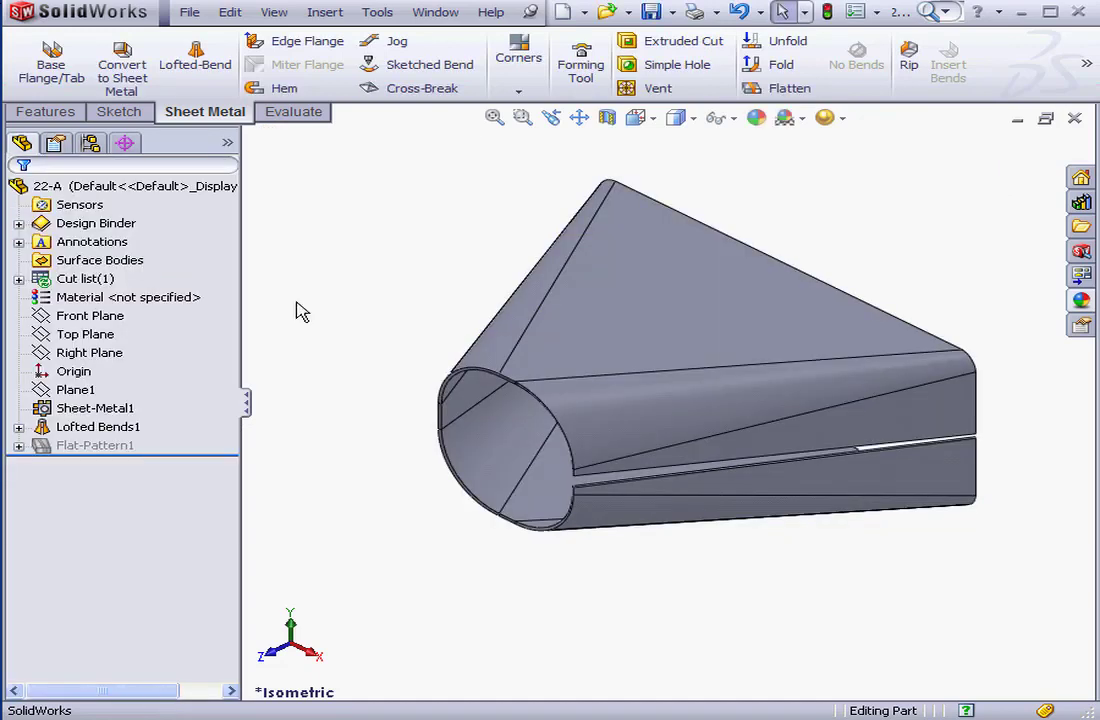
{"action": "left_click", "coordinate": [779, 88]}
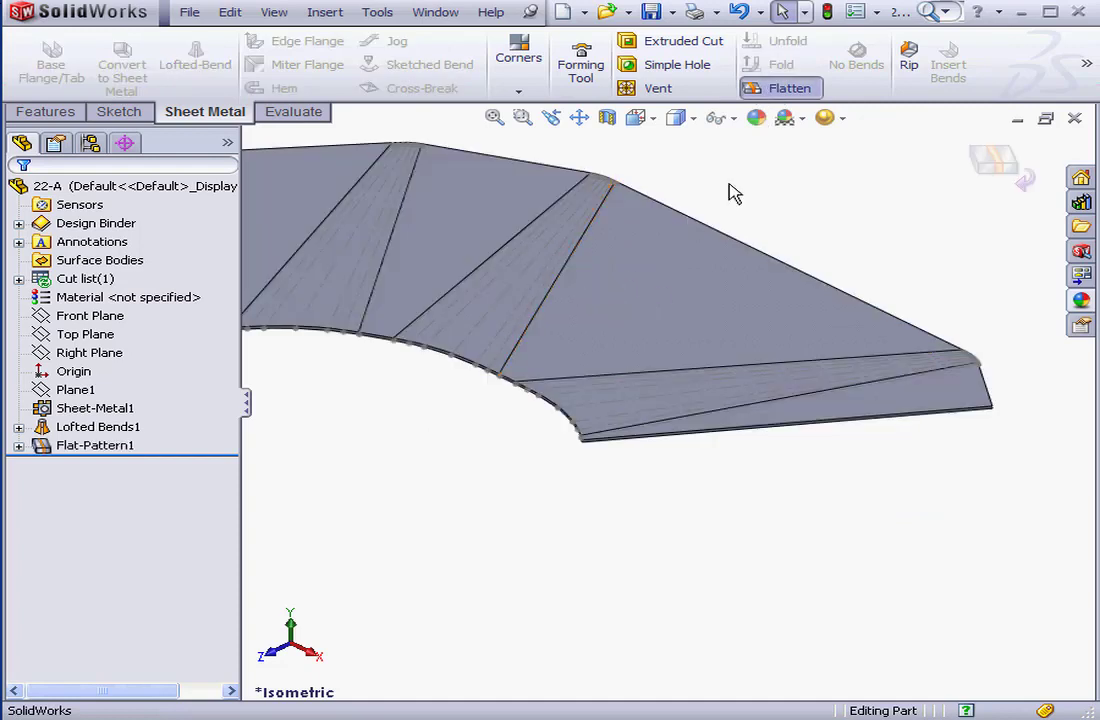
{"action": "left_click", "coordinate": [783, 90]}
Set the lofted bend's maximum deviation to 0.1 mm, flatten the part to examine its bend lines, and fold it back
{"action": "left_click", "coordinate": [62, 428]}
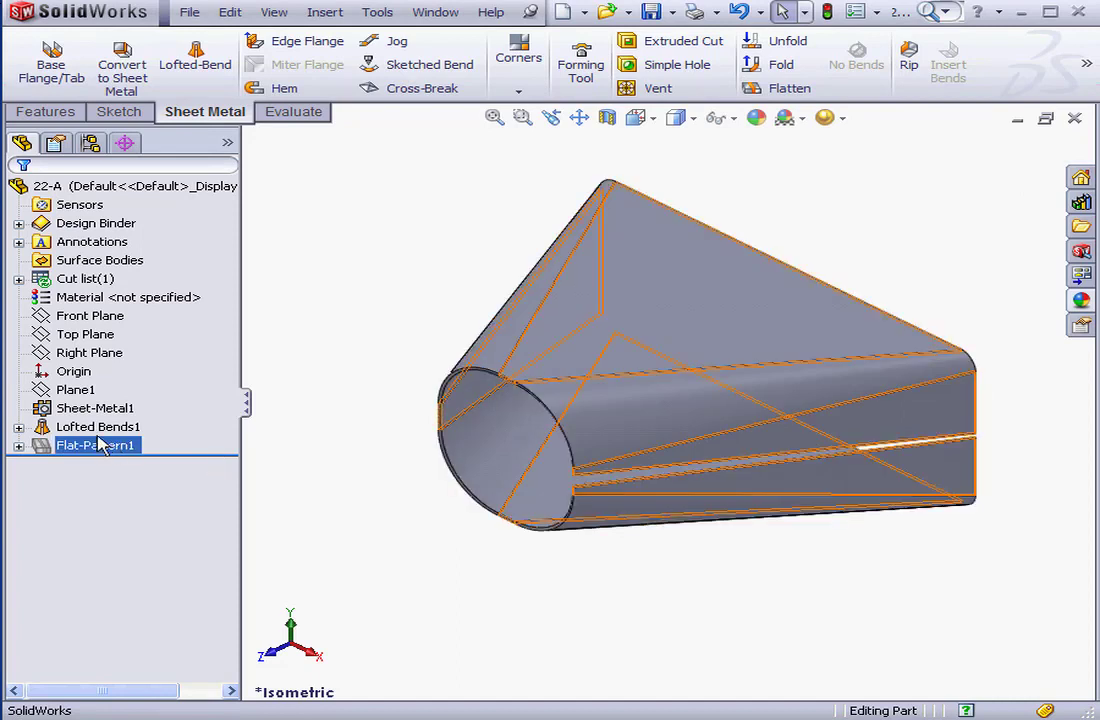
{"action": "right_click", "coordinate": [62, 428]}
{"action": "left_click", "coordinate": [80, 370]}
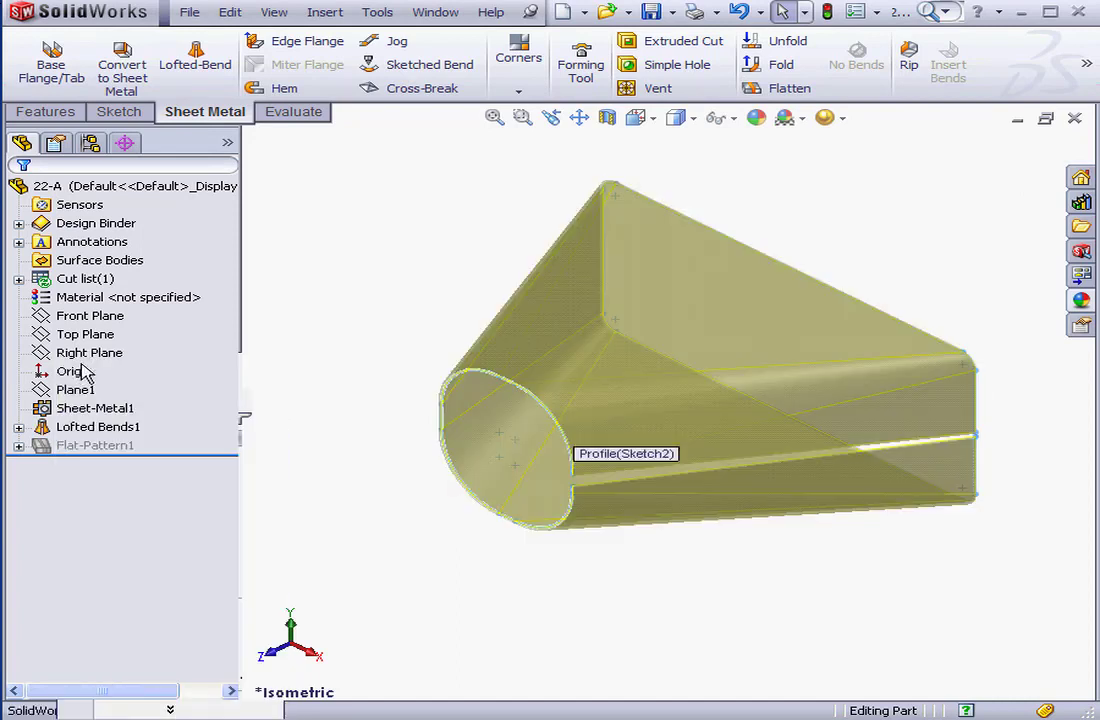
{"action": "left_click_drag", "start_coordinate": [119, 510], "coordinate": [74, 510]}
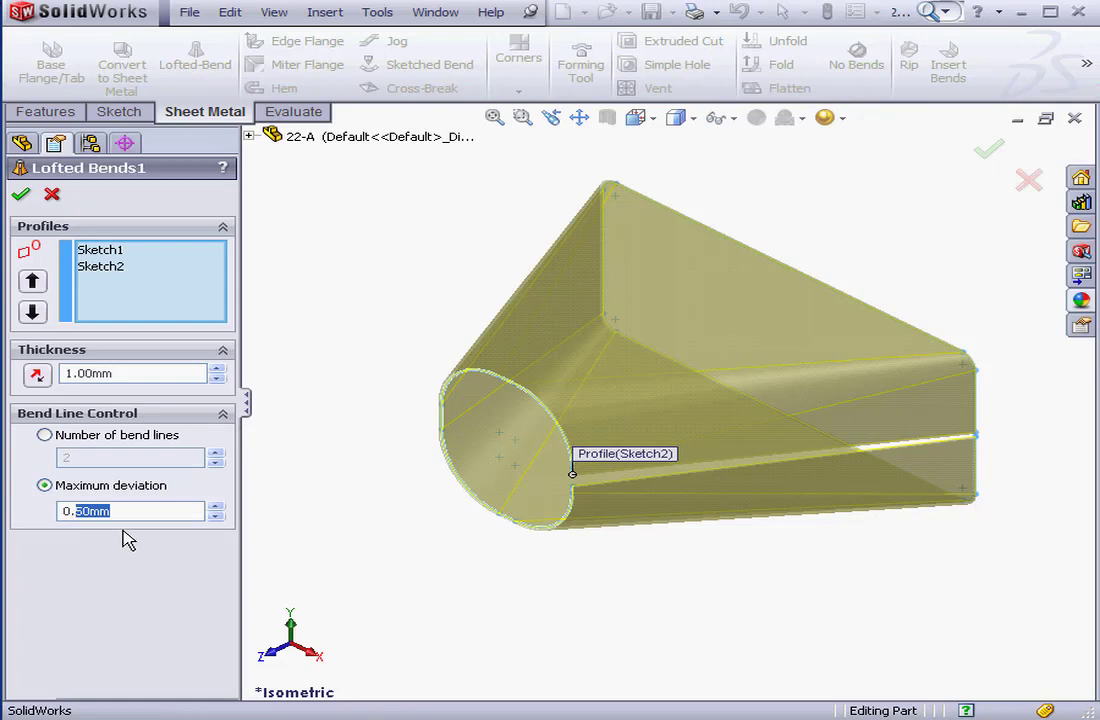
{"action": "type", "text": "1"}
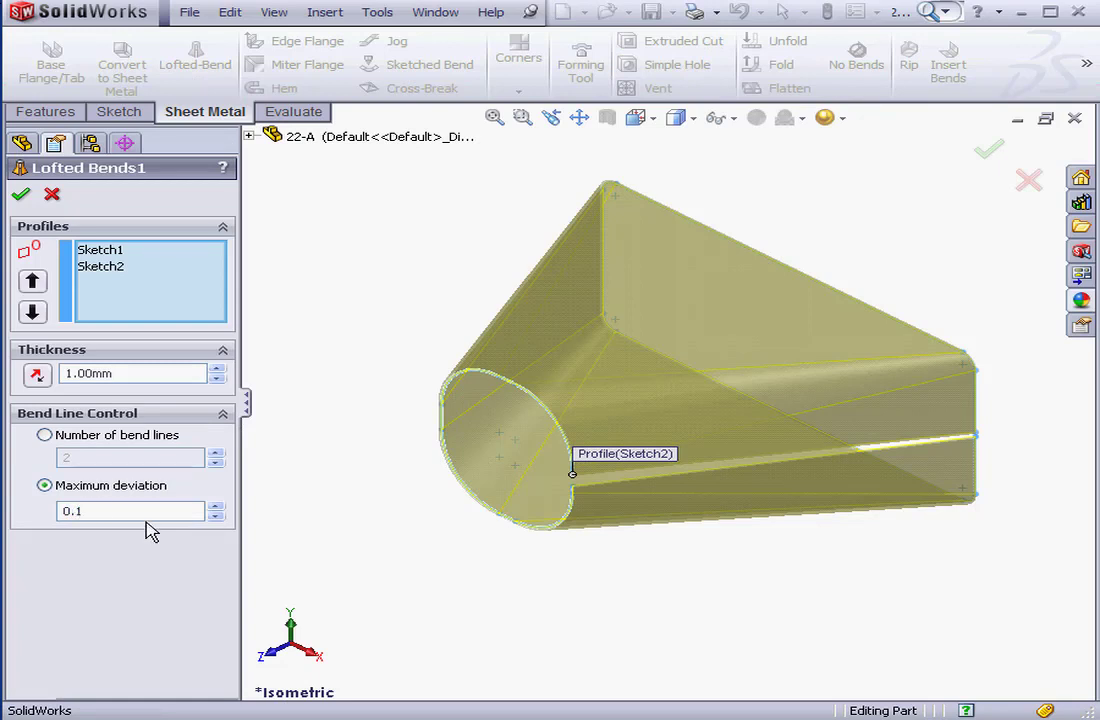
{"action": "left_click", "coordinate": [20, 193]}
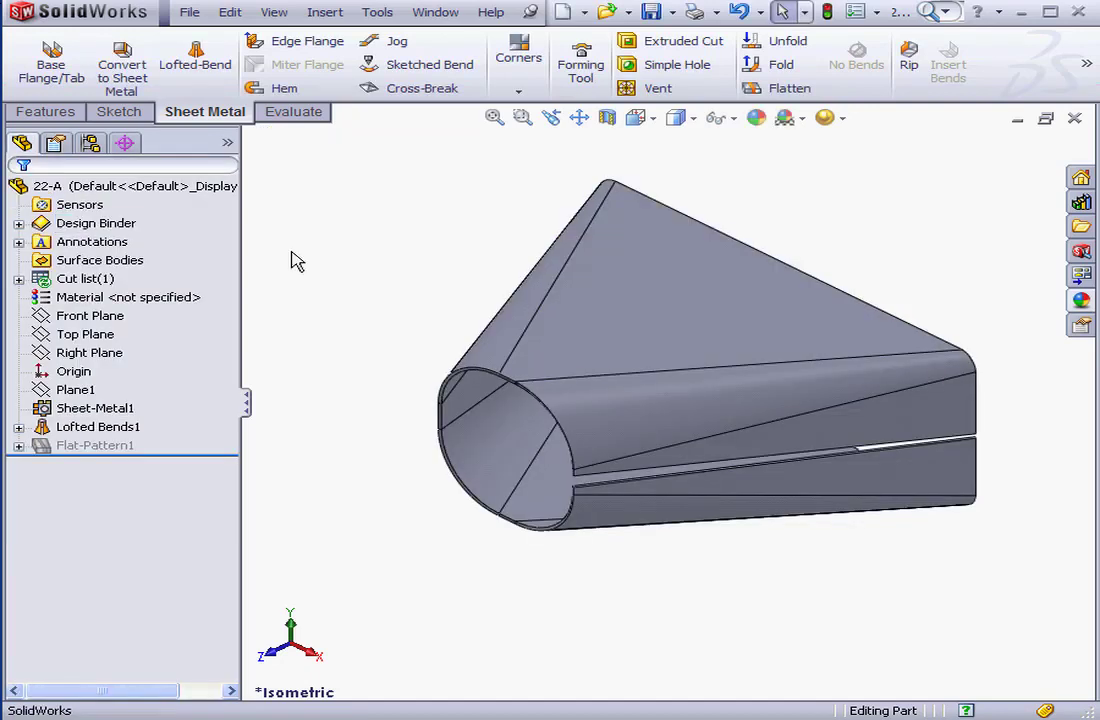
{"action": "left_click", "coordinate": [781, 87]}
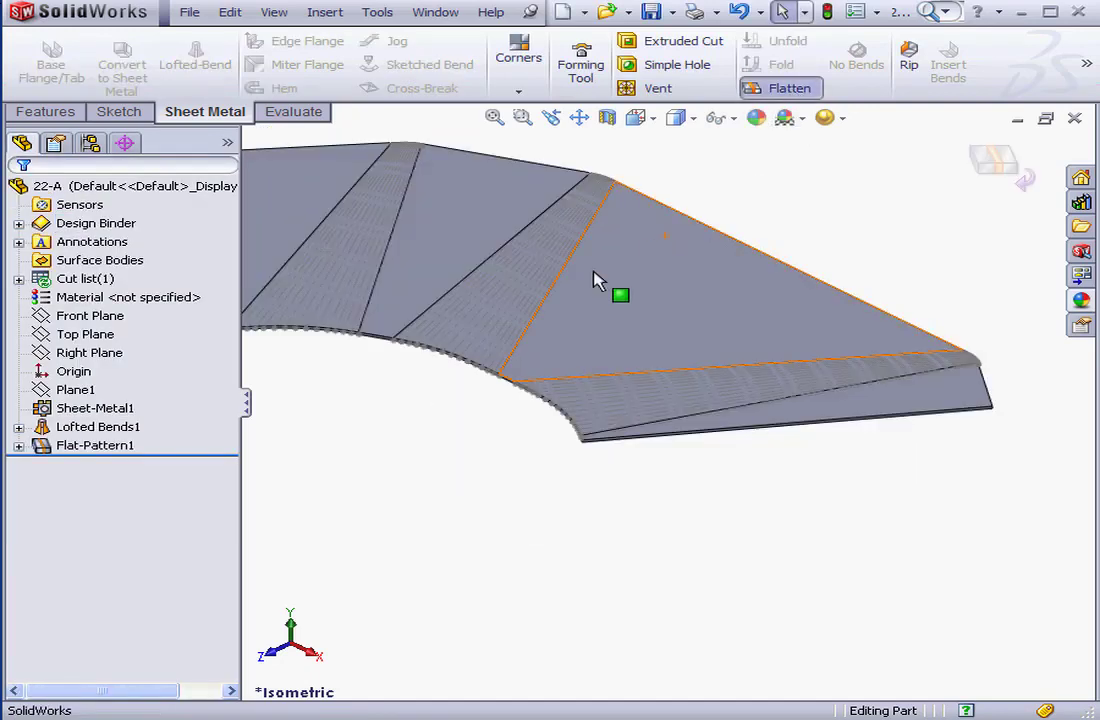
{"action": "left_click", "coordinate": [790, 89]}
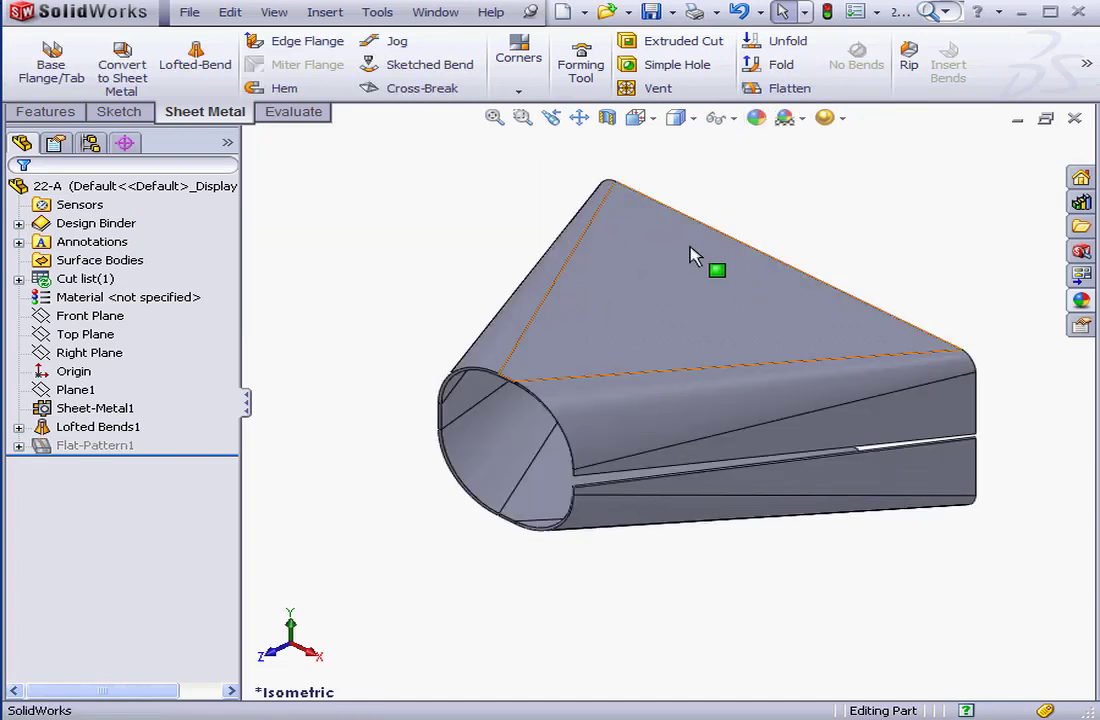
Switch to the open part 22-B and show both of its sketch profiles in the isometric view
{"action": "left_click", "coordinate": [443, 14]}
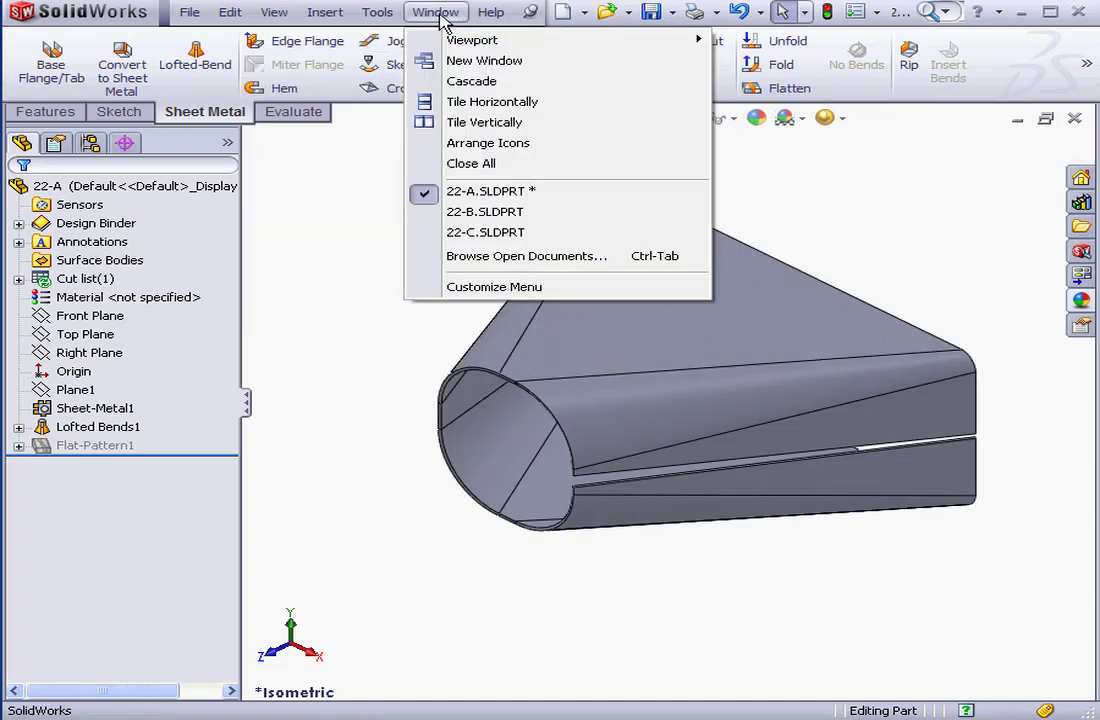
{"action": "left_click", "coordinate": [480, 212]}
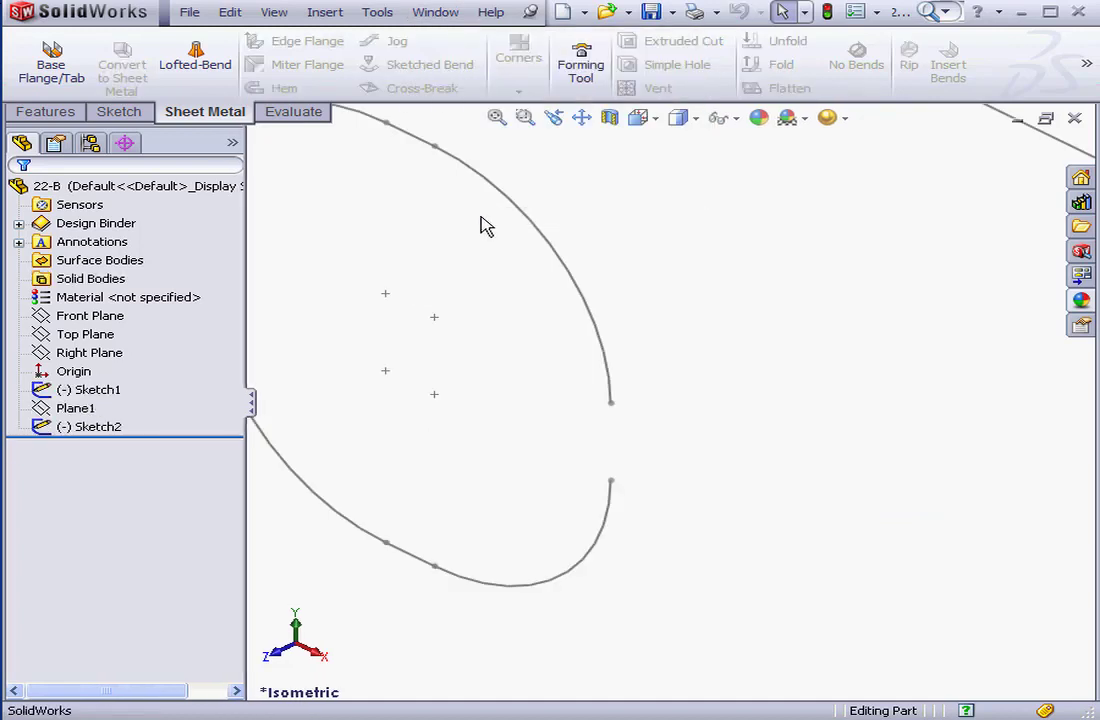
{"action": "left_click", "coordinate": [645, 118]}
{"action": "left_click", "coordinate": [702, 150]}
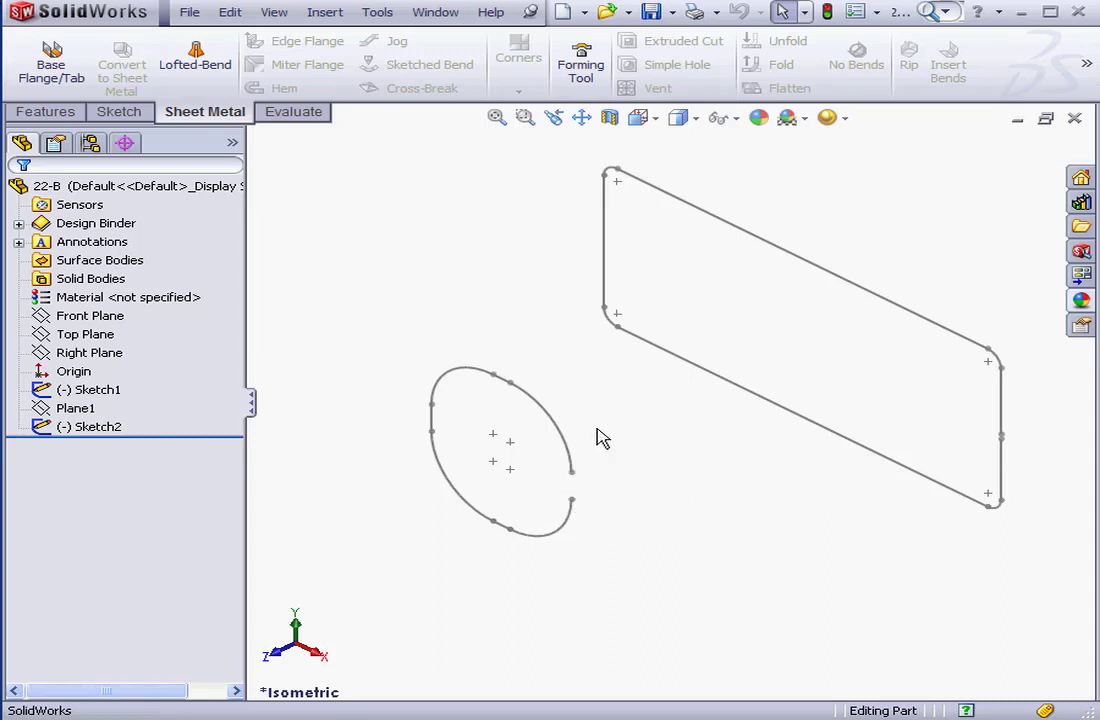
Try to create a 1.00 mm thick lofted bend between Sketch1 and Sketch2 in part 22-B, and cancel the command
{"action": "left_click", "coordinate": [198, 68]}
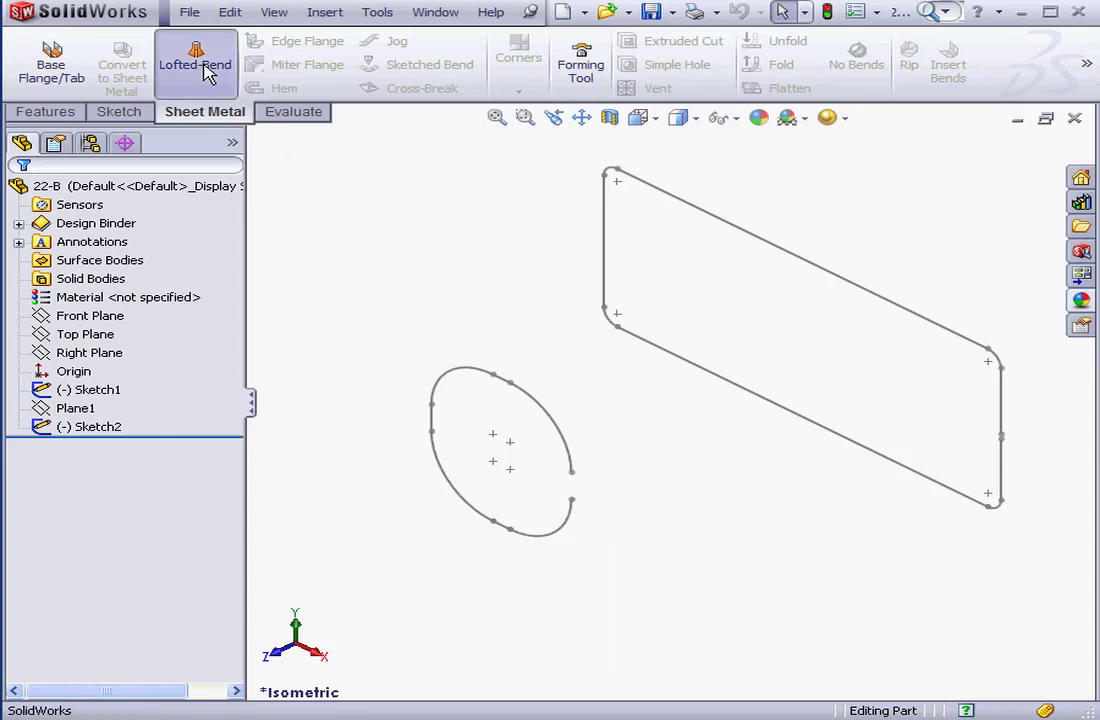
{"action": "left_click", "coordinate": [1002, 420]}
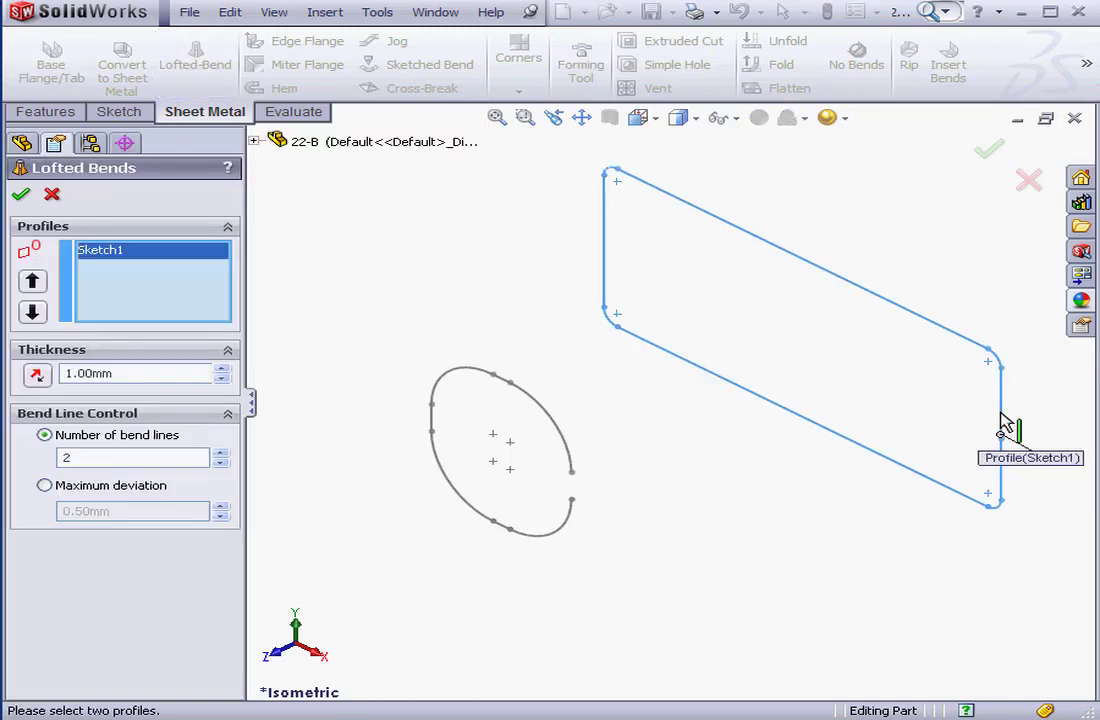
{"action": "left_click", "coordinate": [567, 450]}
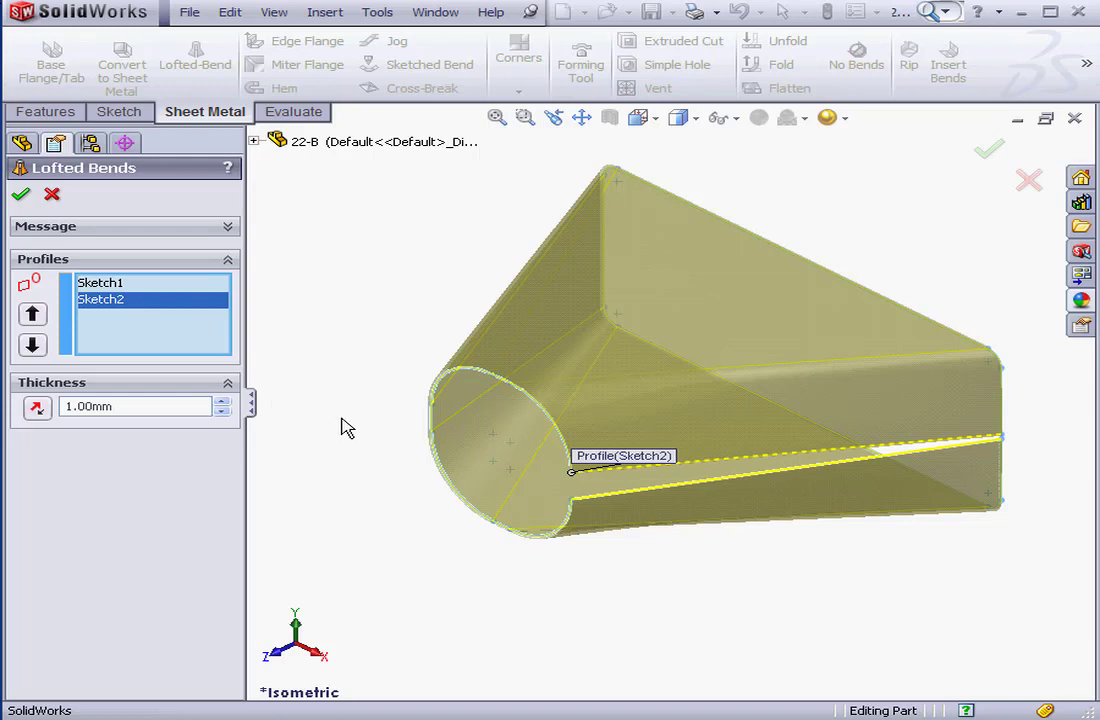
{"action": "left_click", "coordinate": [21, 196]}
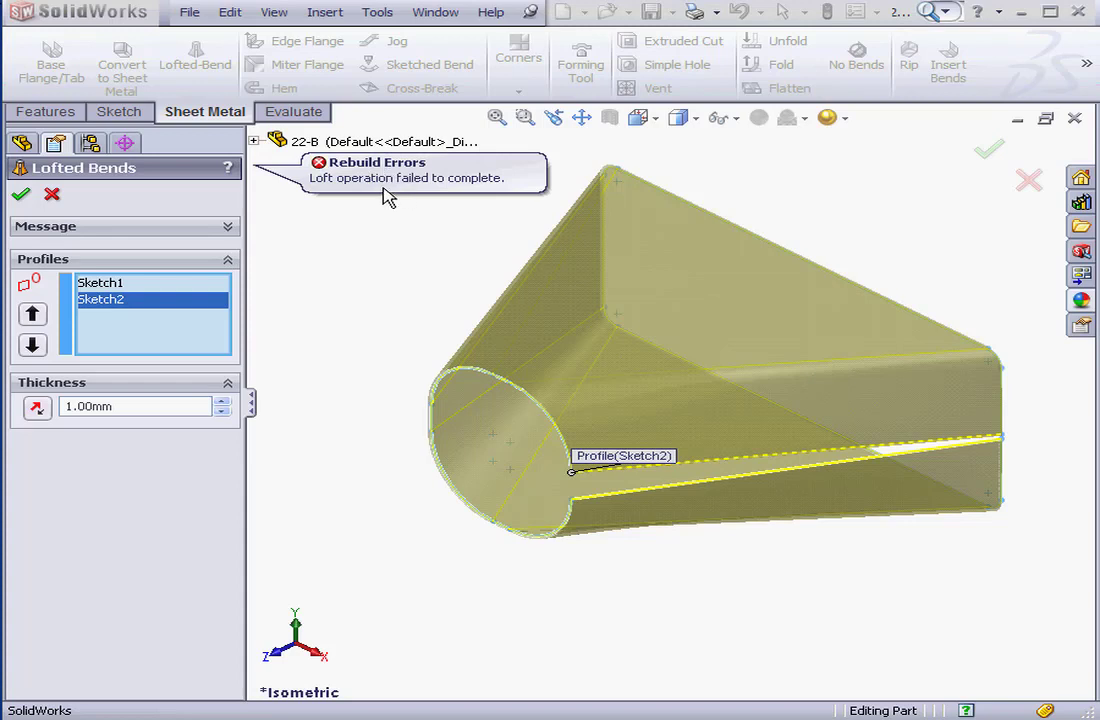
{"action": "left_click", "coordinate": [52, 194]}
Switch to the open part 22-C and show both of its sketch profiles in the isometric view
{"action": "left_click", "coordinate": [449, 14]}
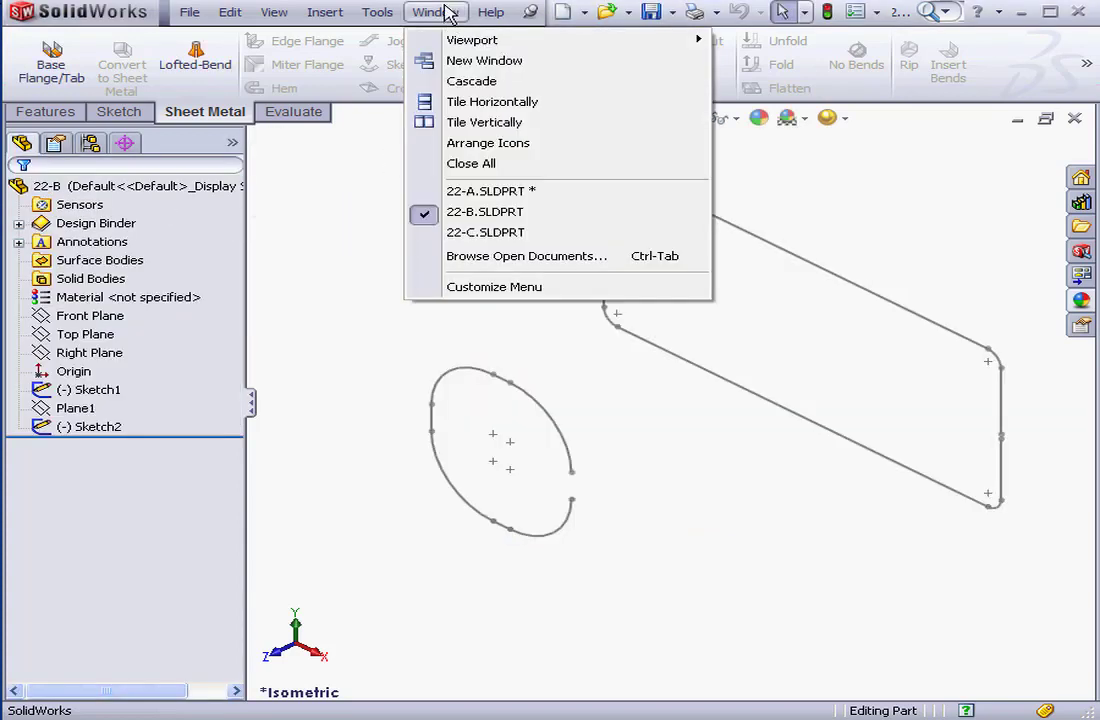
{"action": "left_click", "coordinate": [452, 232]}
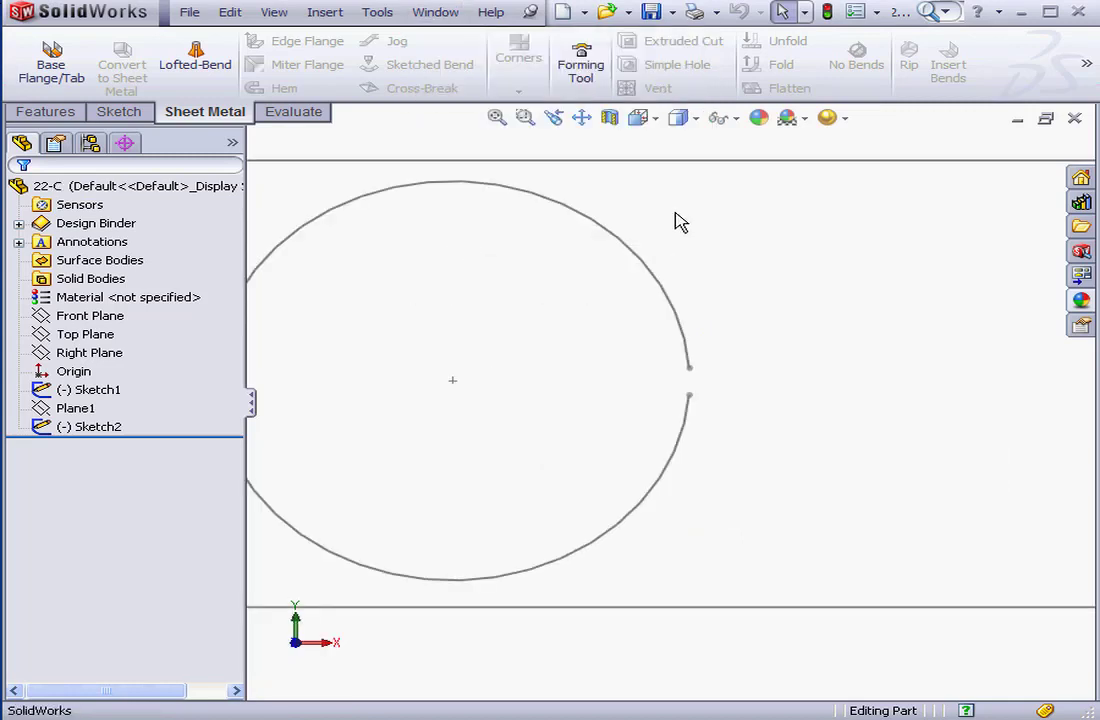
{"action": "left_click", "coordinate": [645, 119]}
{"action": "left_click", "coordinate": [700, 145]}
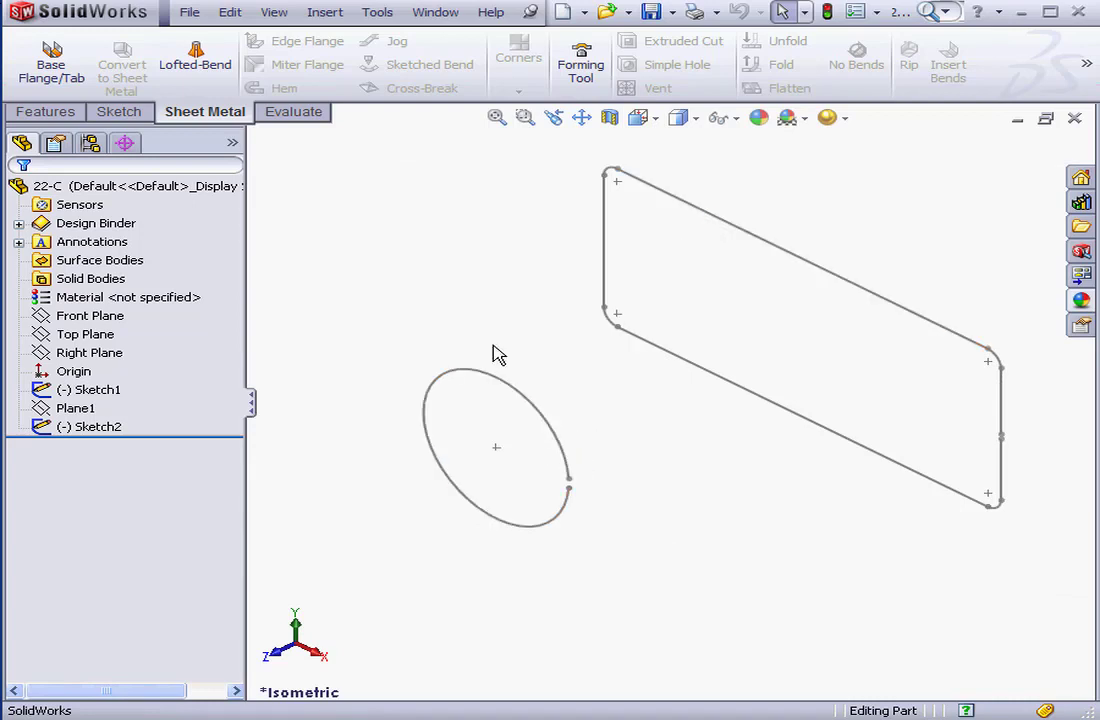
Create a 1.00 mm thick lofted bend between the rectangular profile Sketch1 and the circular profile Sketch2
{"action": "left_click", "coordinate": [205, 78]}
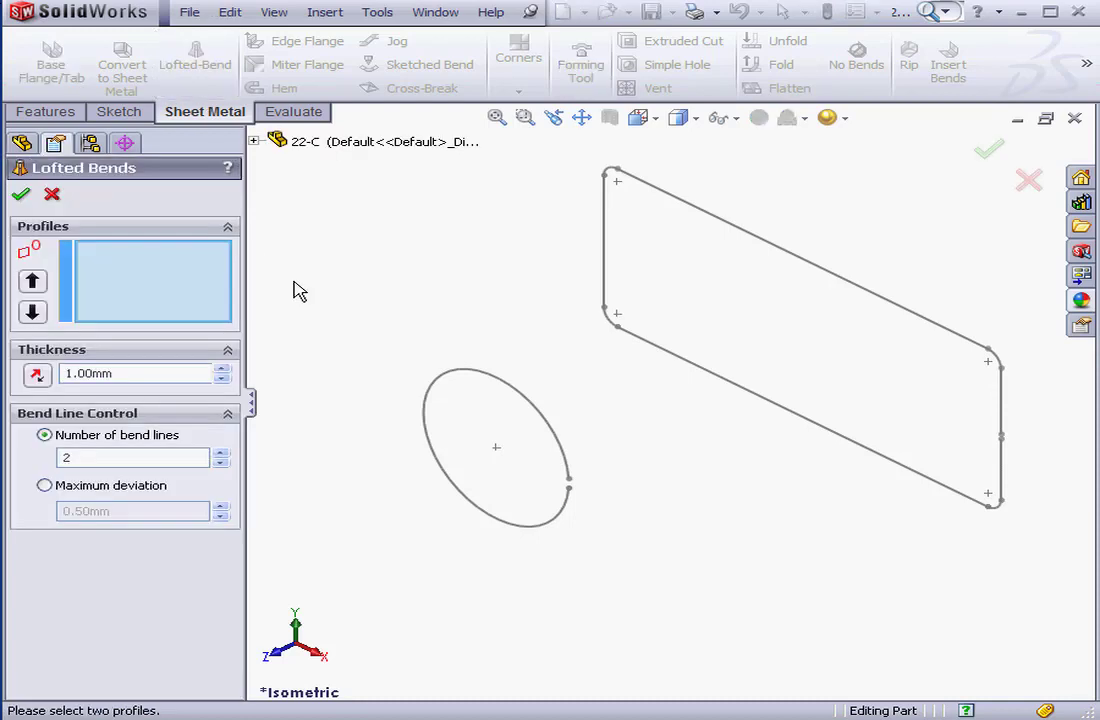
{"action": "left_click", "coordinate": [1000, 428]}
{"action": "left_click", "coordinate": [563, 462]}
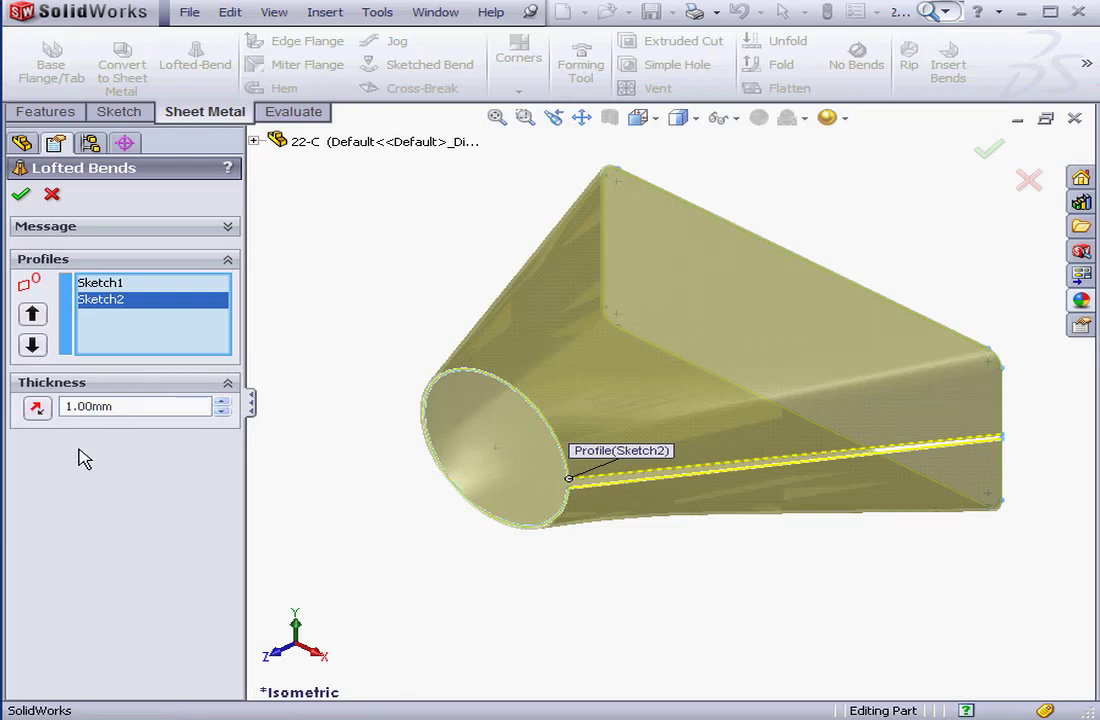
{"action": "left_click", "coordinate": [21, 194]}
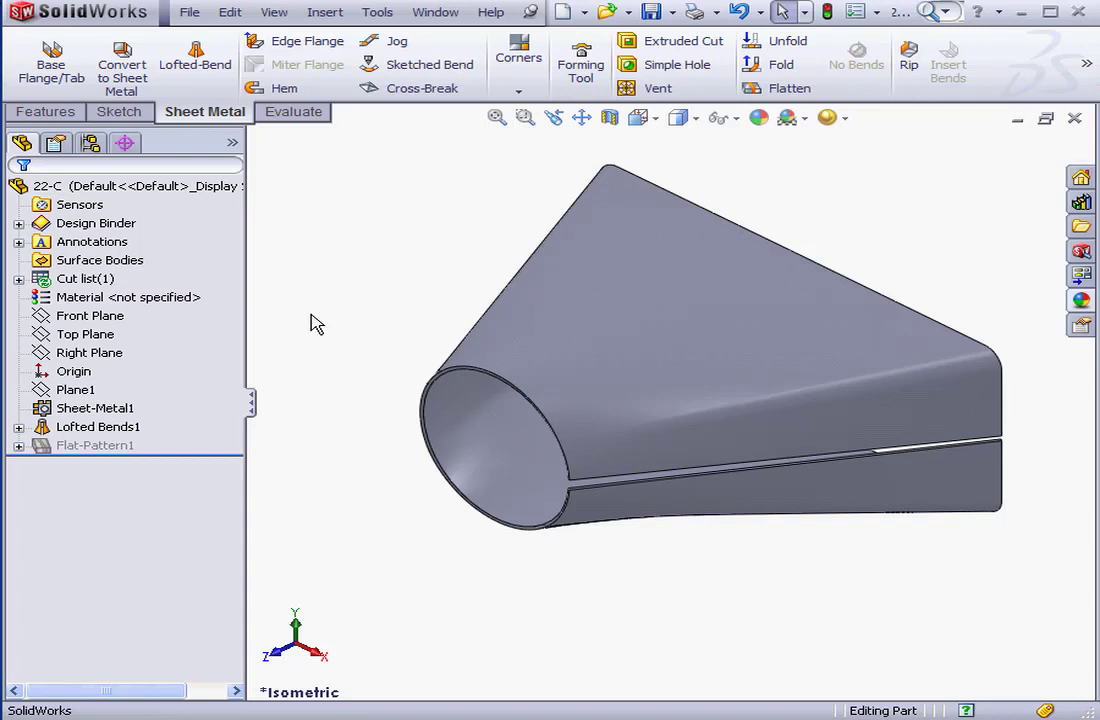
Unsuppress Flat-Pattern1 to flatten the lofted part and show the whole flat pattern in the isometric view
{"action": "right_click", "coordinate": [69, 445]}
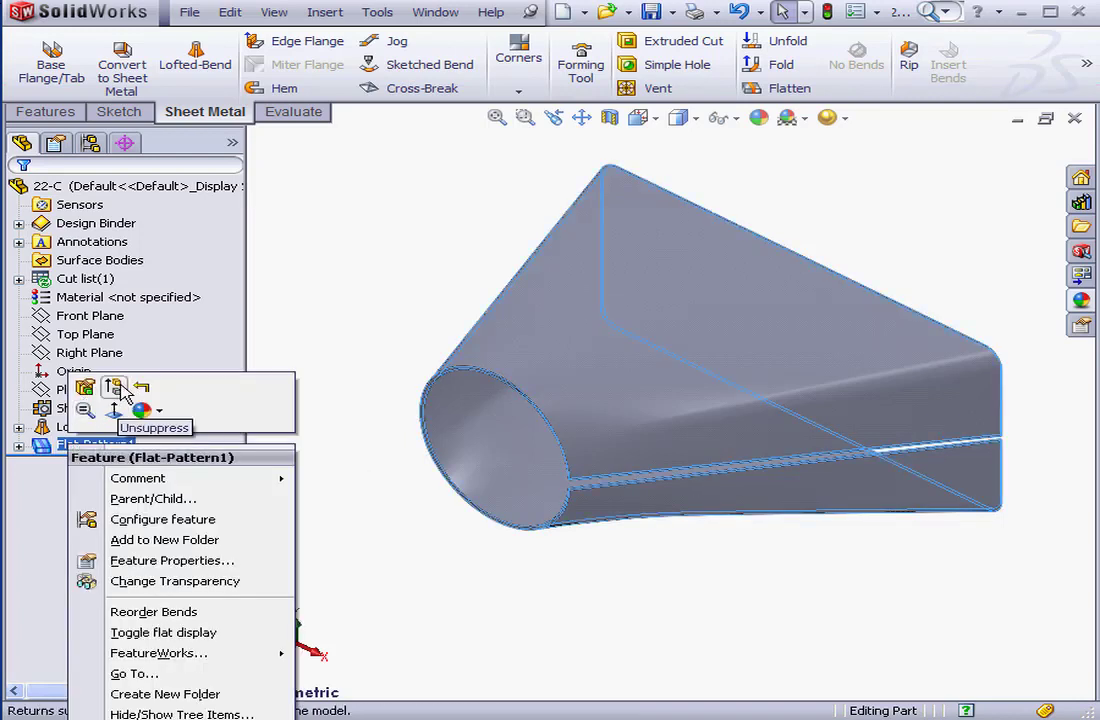
{"action": "left_click", "coordinate": [116, 388]}
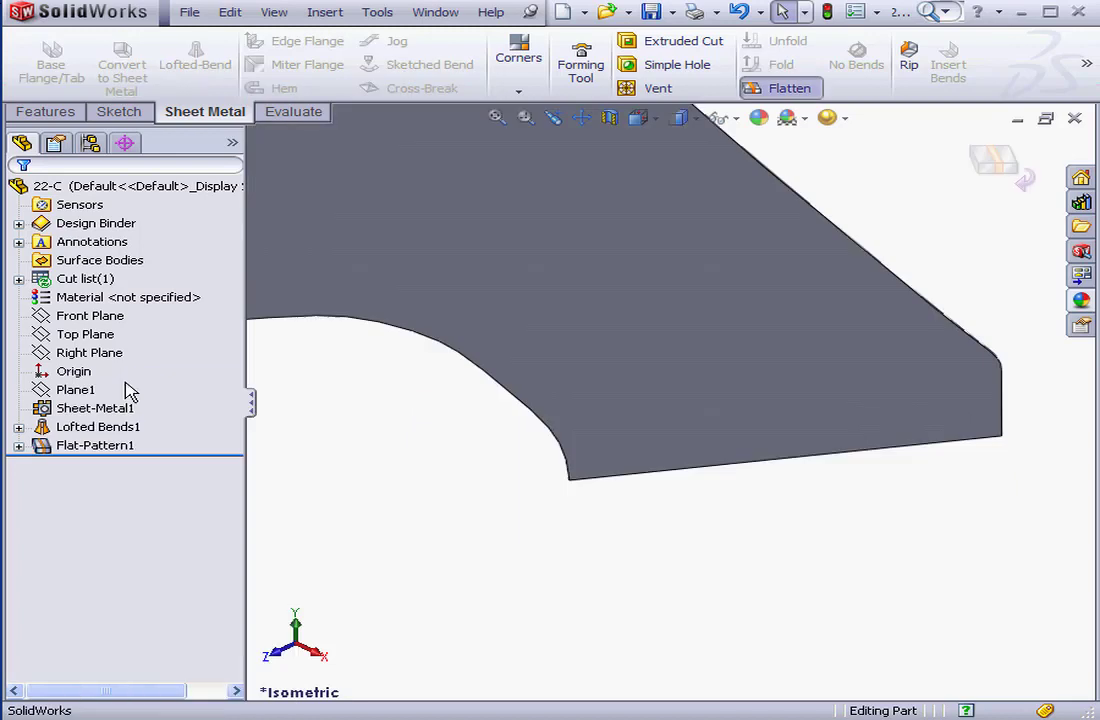
{"action": "left_click", "coordinate": [655, 121]}
{"action": "left_click", "coordinate": [700, 143]}
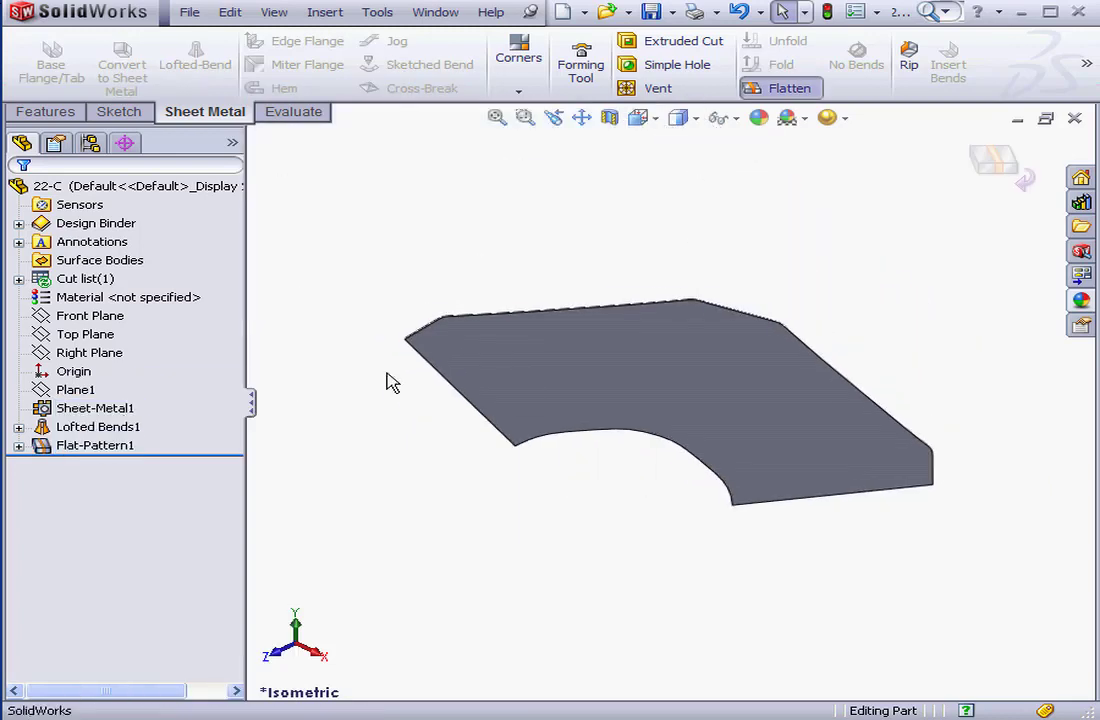
Examine the bend deviation of Freeform Bend1 under Flat-Pattern1, spreading the four edge callouts clear of the flat part
{"action": "left_click", "coordinate": [18, 445]}
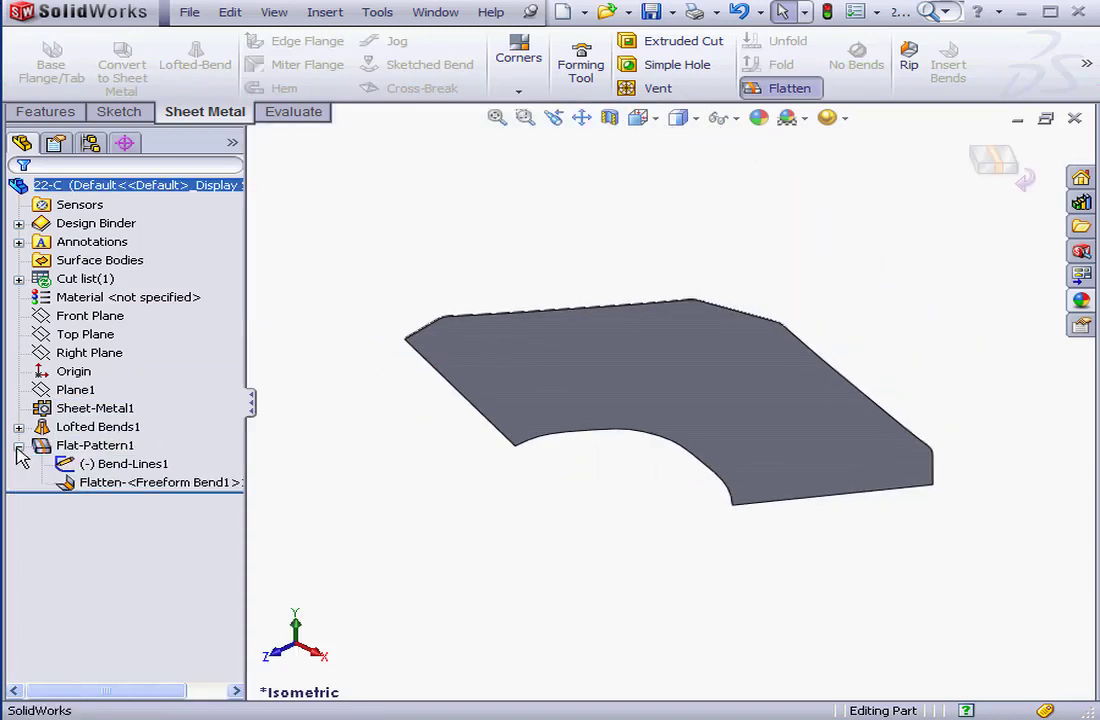
{"action": "right_click", "coordinate": [106, 490]}
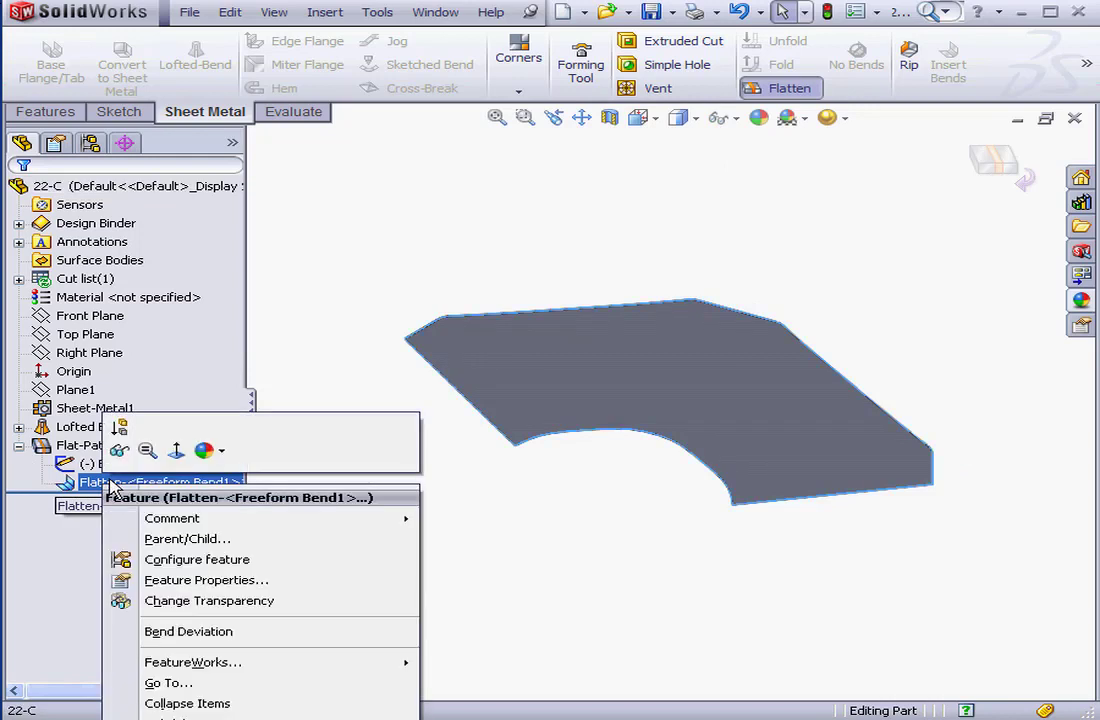
{"action": "left_click", "coordinate": [167, 632]}
{"action": "mouse_move", "coordinate": [658, 550]}
{"action": "left_mouse_down"}
{"action": "mouse_move", "coordinate": [828, 497]}
{"action": "mouse_move", "coordinate": [884, 287]}
{"action": "mouse_move", "coordinate": [787, 235]}
{"action": "left_mouse_up"}
{"action": "left_click_drag", "start_coordinate": [672, 459], "coordinate": [984, 317]}
{"action": "left_click_drag", "start_coordinate": [543, 480], "coordinate": [429, 494]}
{"action": "left_click_drag", "start_coordinate": [928, 572], "coordinate": [979, 573]}
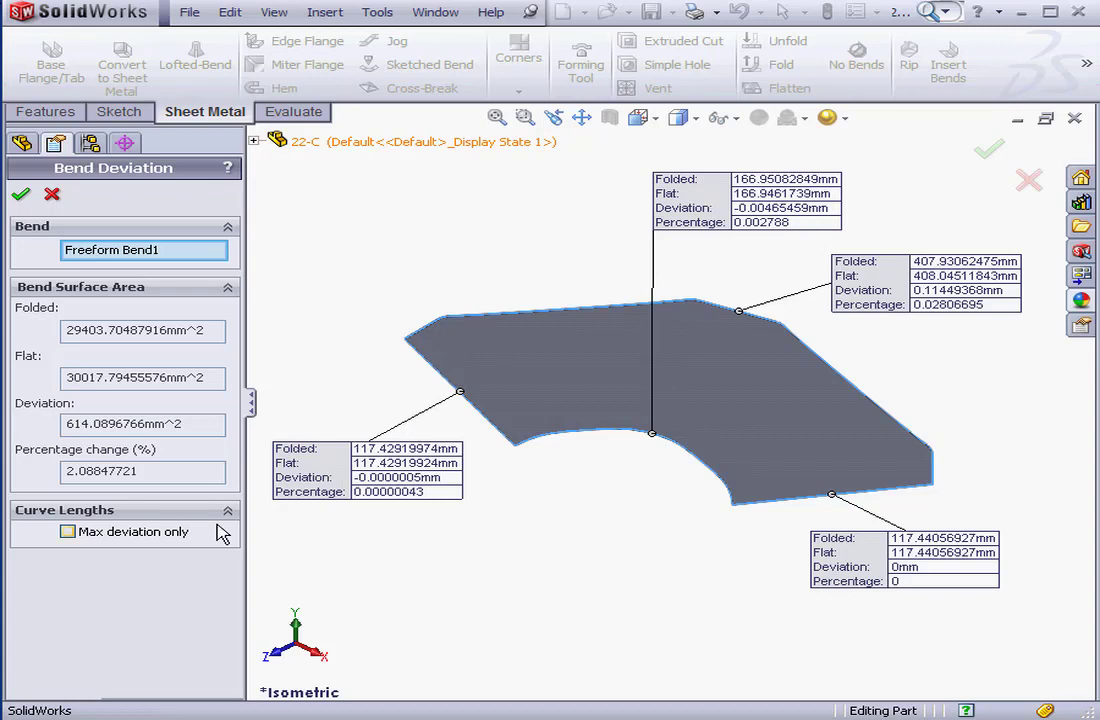
Check the curve lengths with only the maximum deviation shown, restore all callouts, close the Bend Deviation report, and fold the part back
{"action": "left_click", "coordinate": [67, 532]}
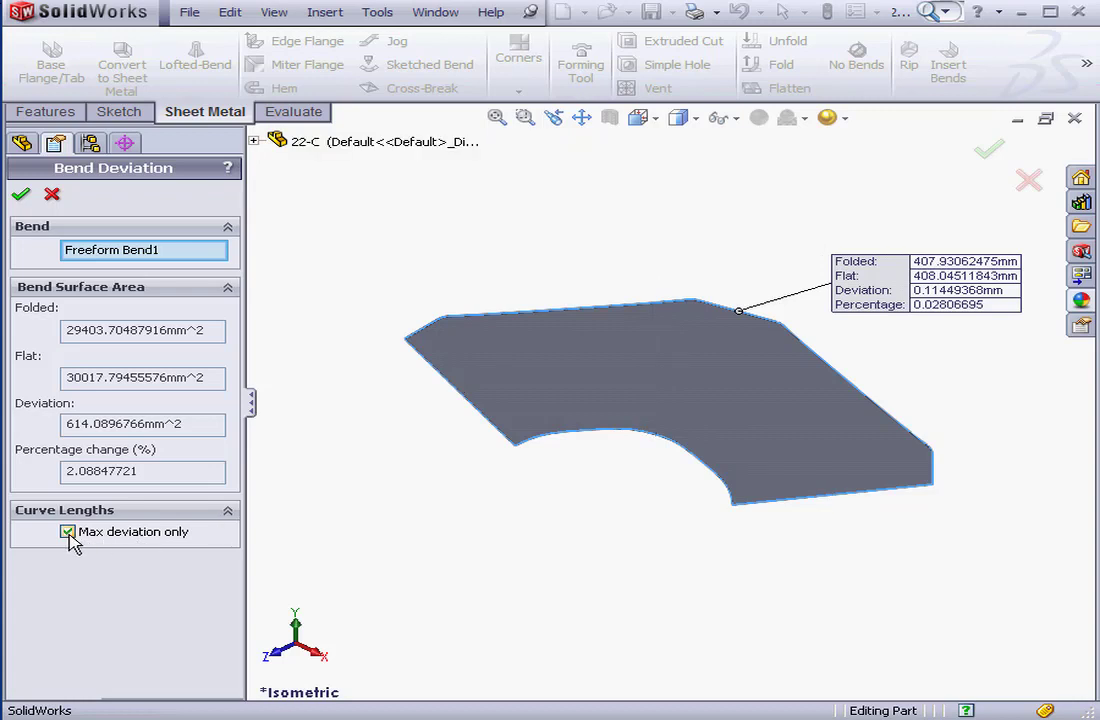
{"action": "left_click", "coordinate": [67, 532]}
{"action": "left_click", "coordinate": [52, 194]}
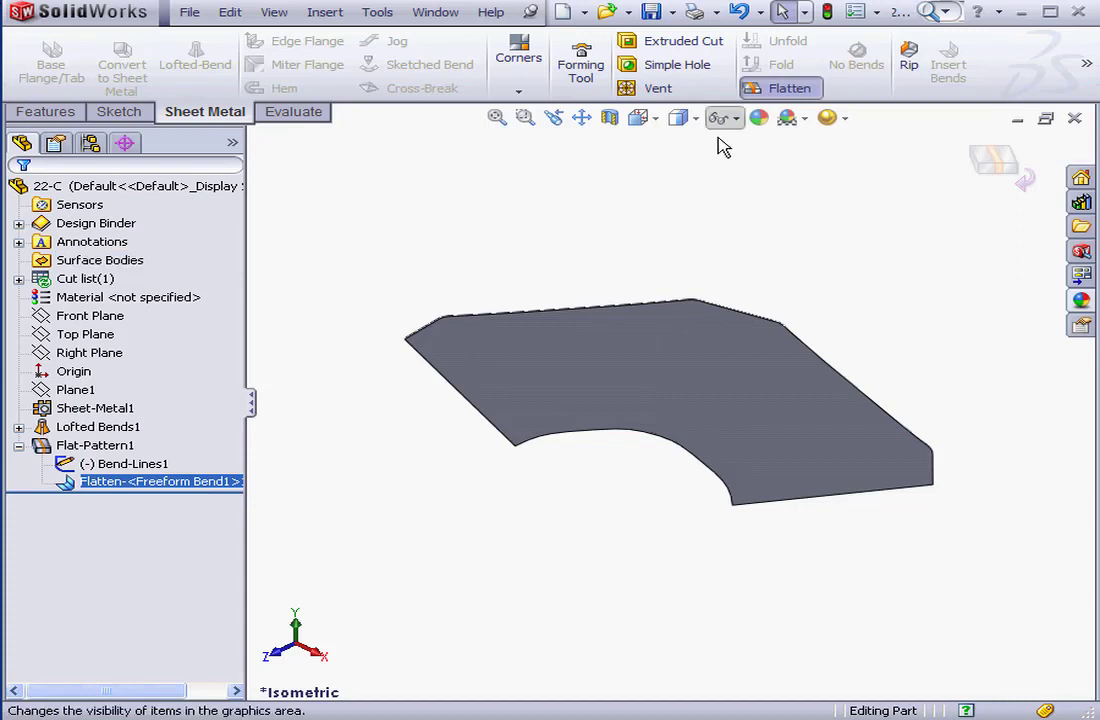
{"action": "left_click", "coordinate": [790, 88]}
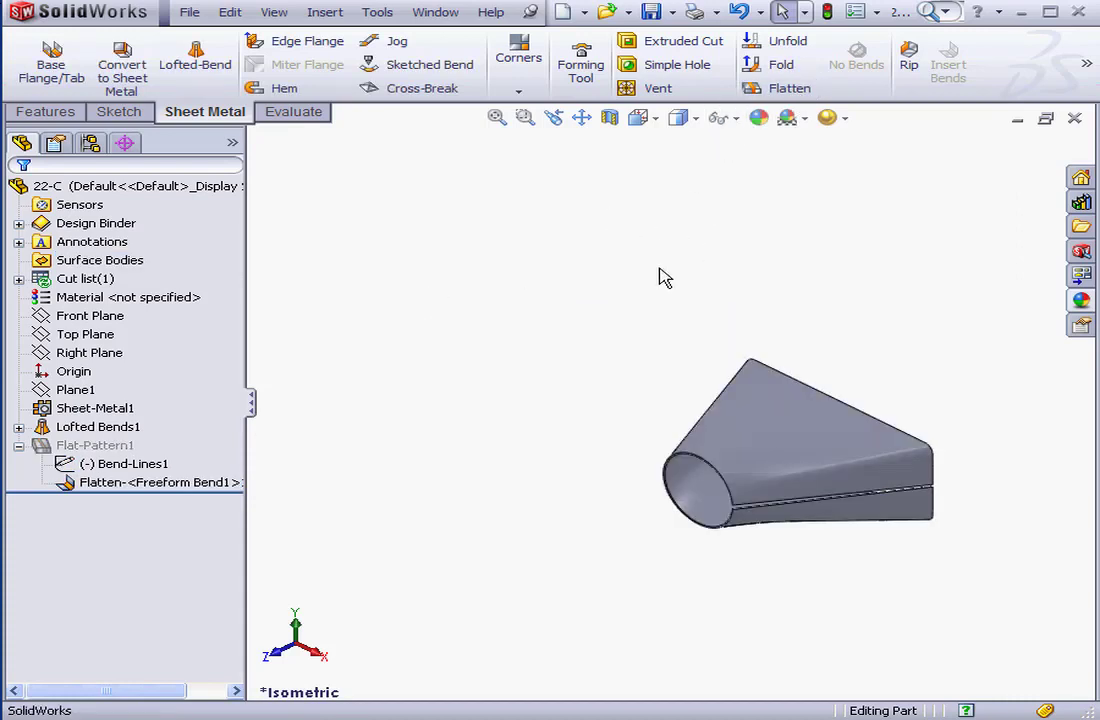